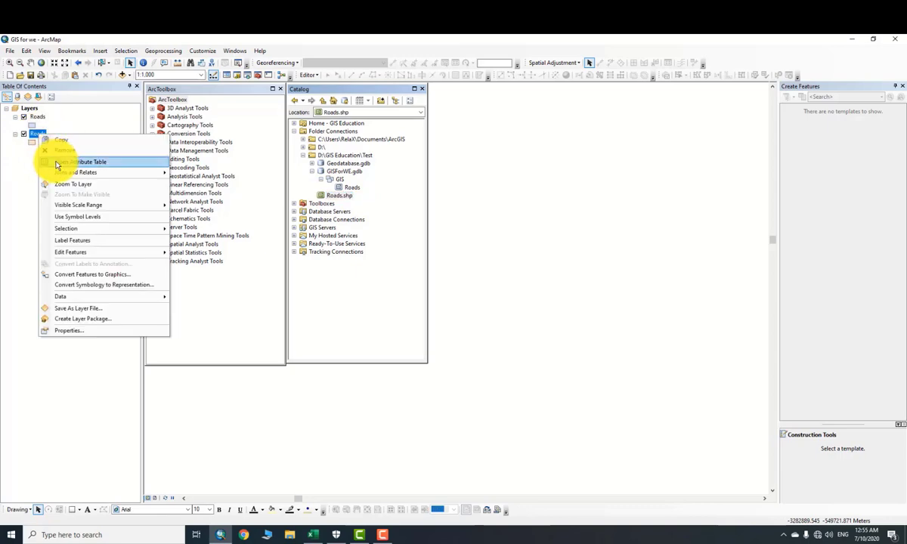
Step: Open the attribute tables of the Roads shapefile layer and the geodatabase Roads layer to compare their default fields
left_click(60, 160)
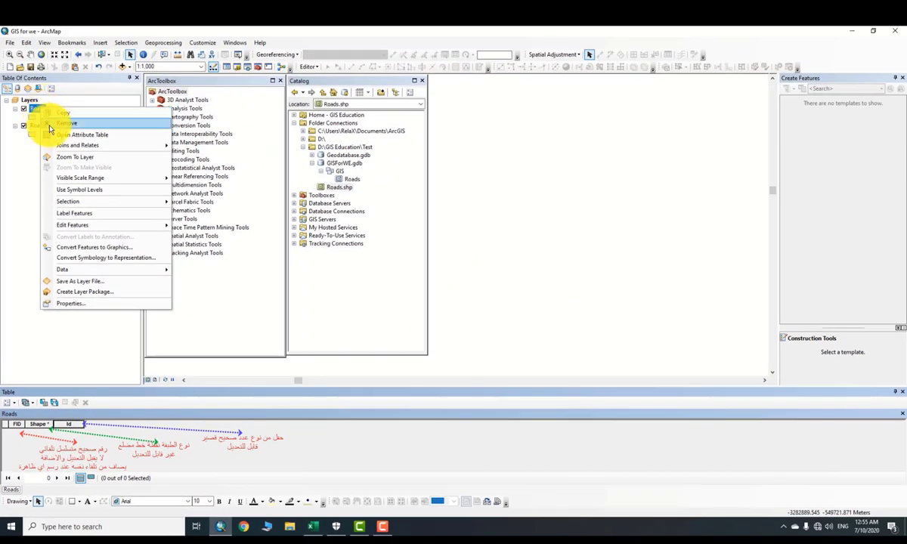
left_click(55, 134)
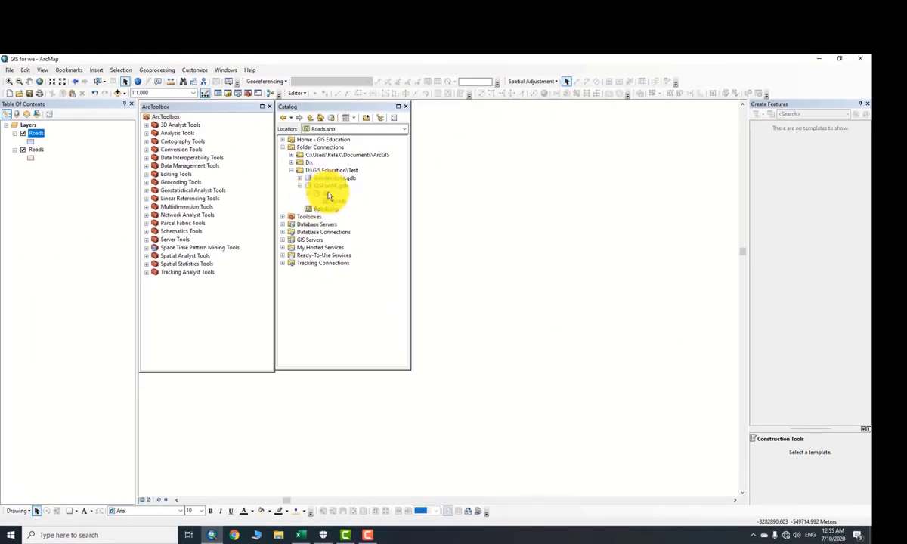
Step: Create a polygon feature class named Parcels in the GIS dataset of GISForWE.gdb, using the default storage configuration
right_click(326, 194)
mouse_move(395, 263)
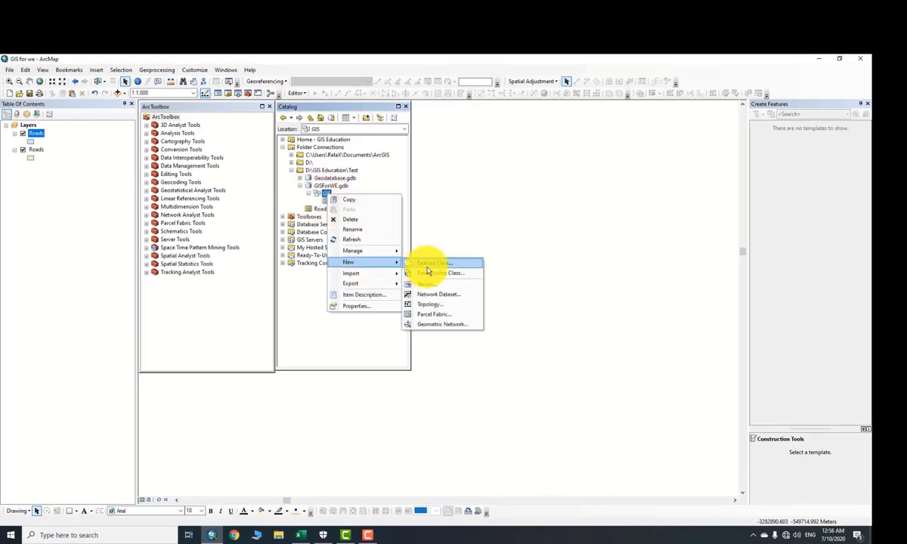
left_click(427, 264)
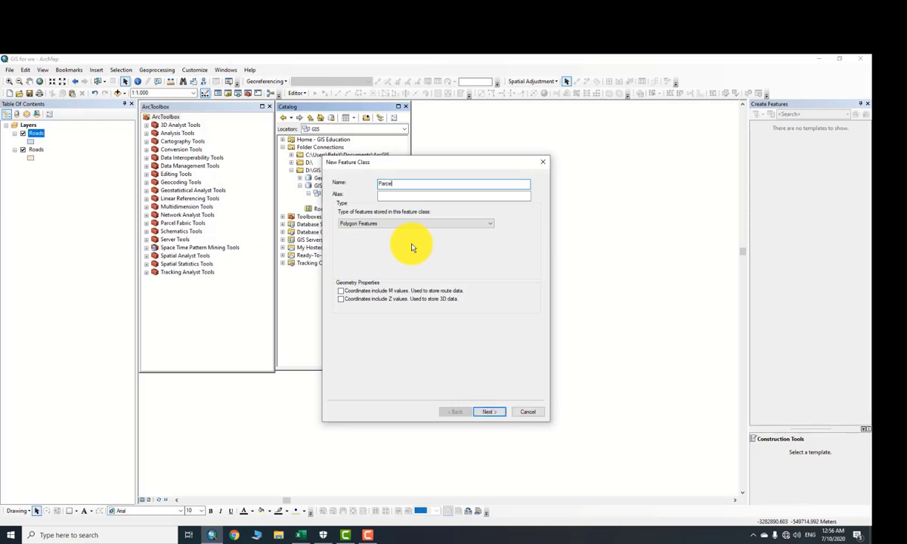
left_click(487, 412)
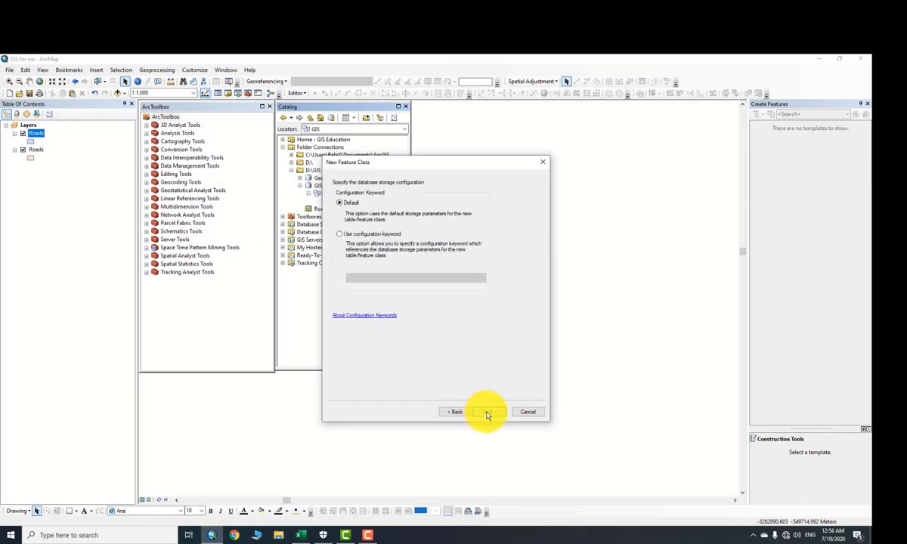
left_click(488, 413)
left_click(488, 413)
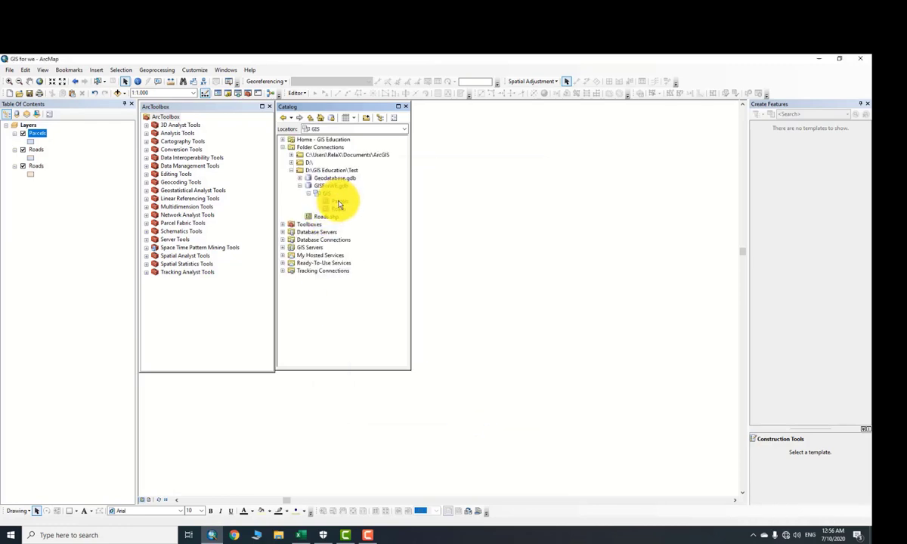
Step: Open the Parcels layer's attribute table to examine its default fields
right_click(337, 201)
right_click(34, 134)
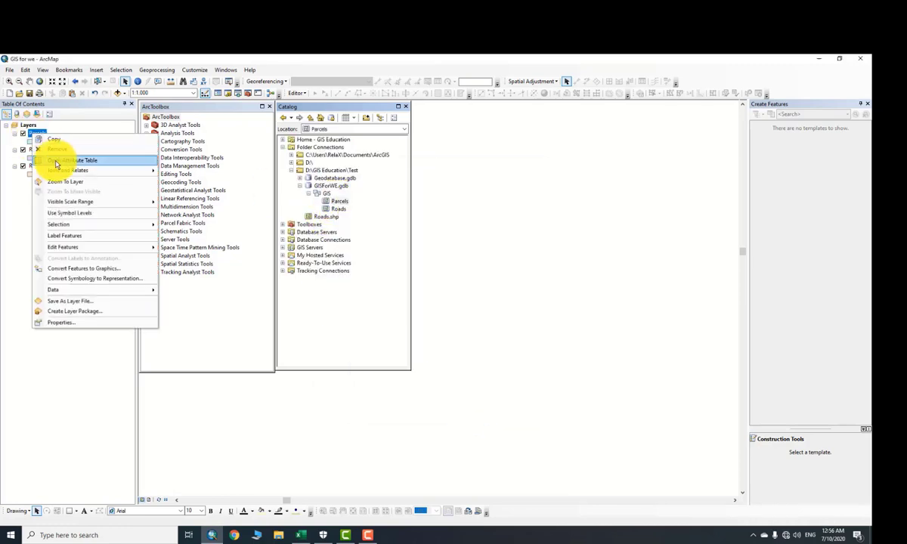
left_click(56, 162)
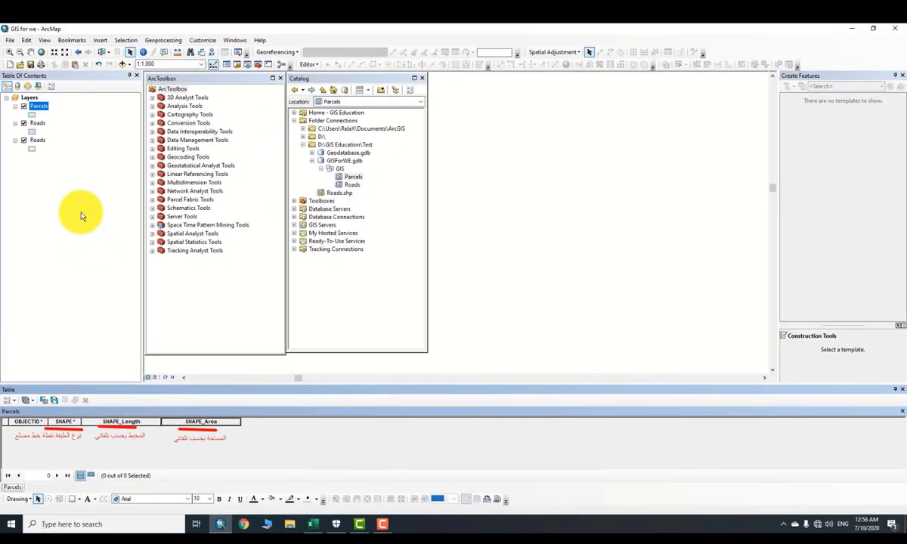
Step: Open the attribute table of the Roads shapefile layer, the last layer in the list
left_click(38, 141)
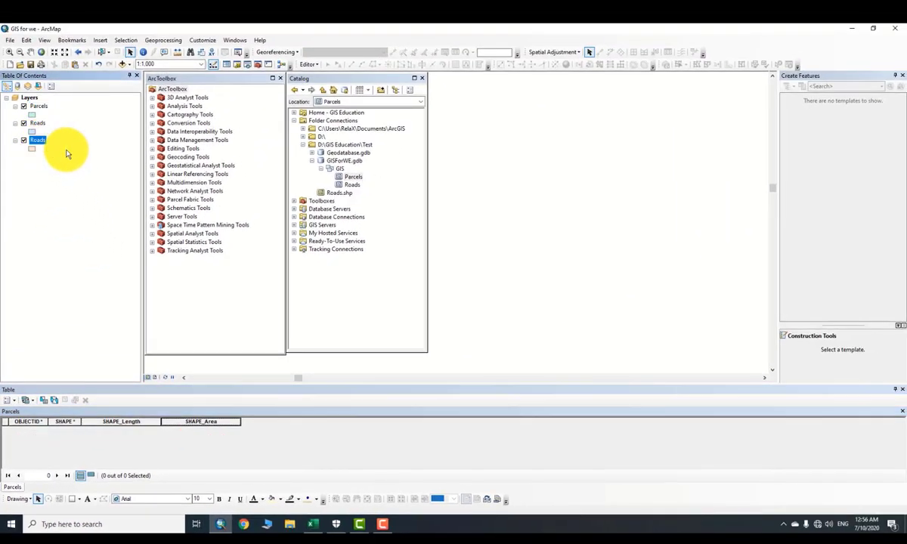
right_click(35, 145)
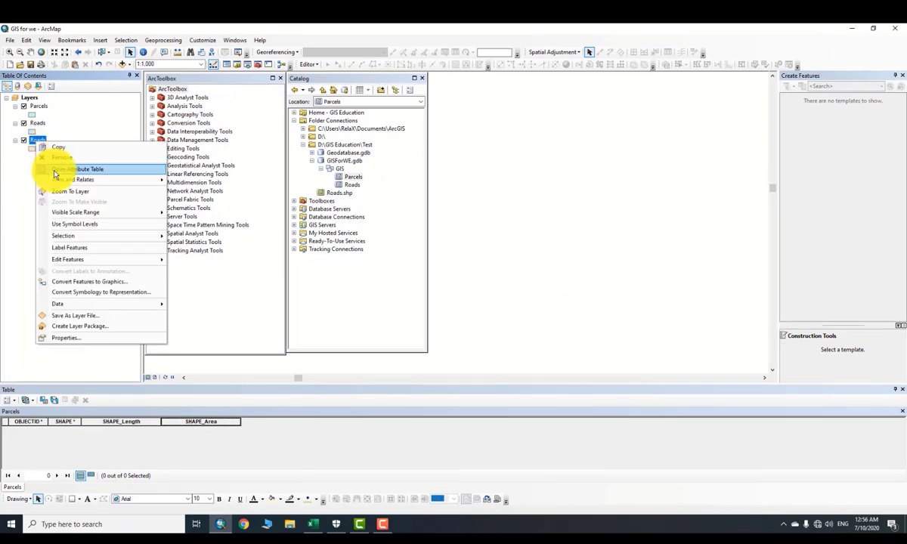
left_click(54, 173)
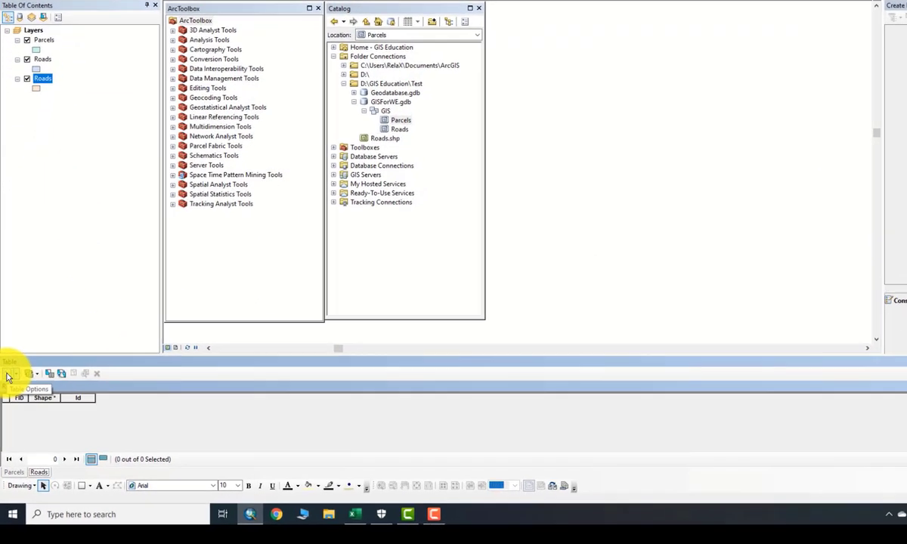
Step: Start a new field in the Roads shapefile table with type Short Integer and the name Short
left_click(7, 396)
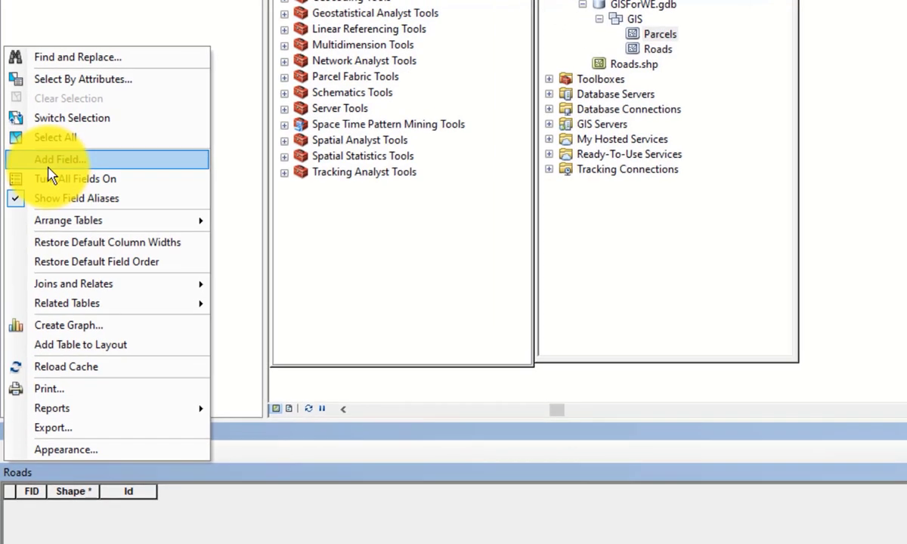
left_click(47, 159)
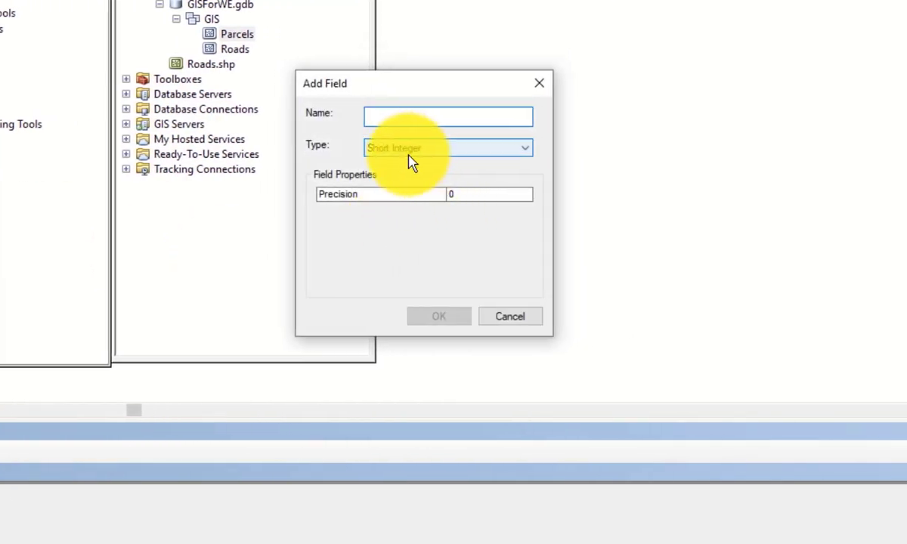
left_click(409, 151)
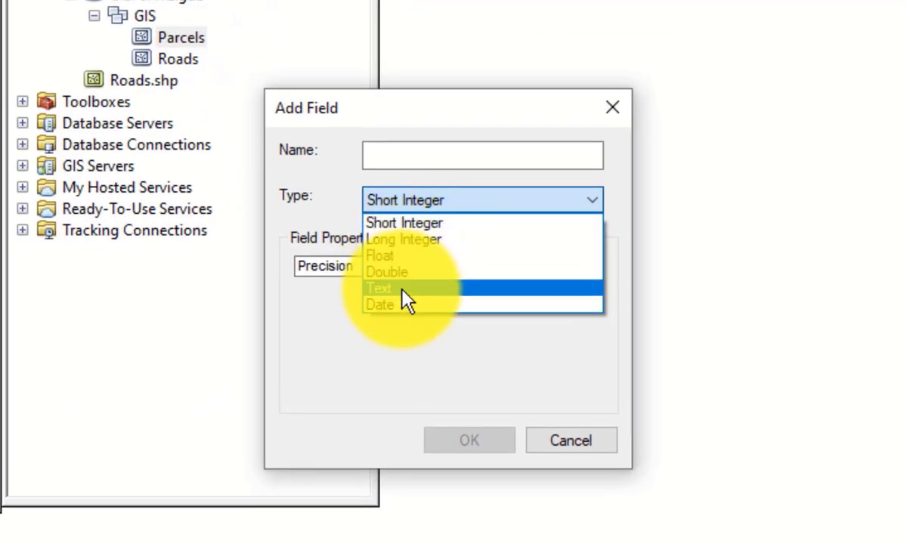
left_click(402, 225)
left_click(403, 152)
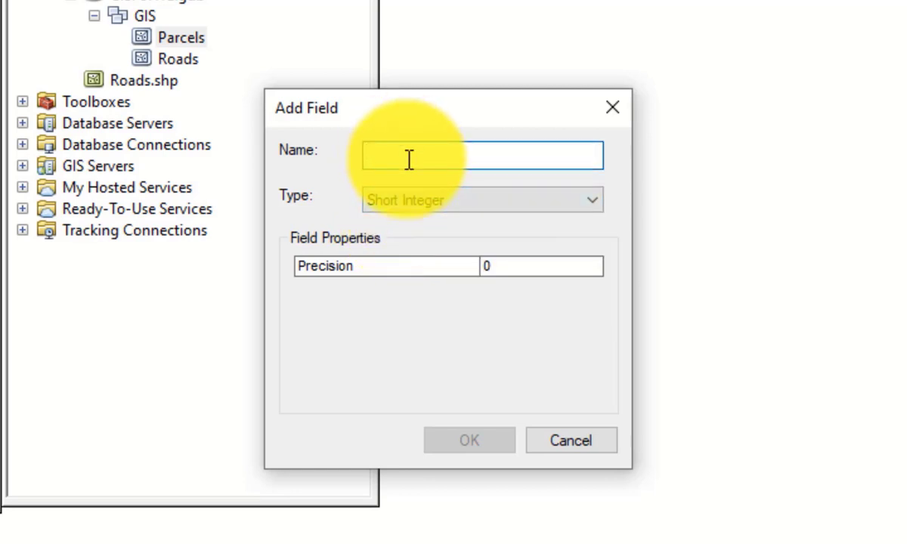
key("BackSpace")
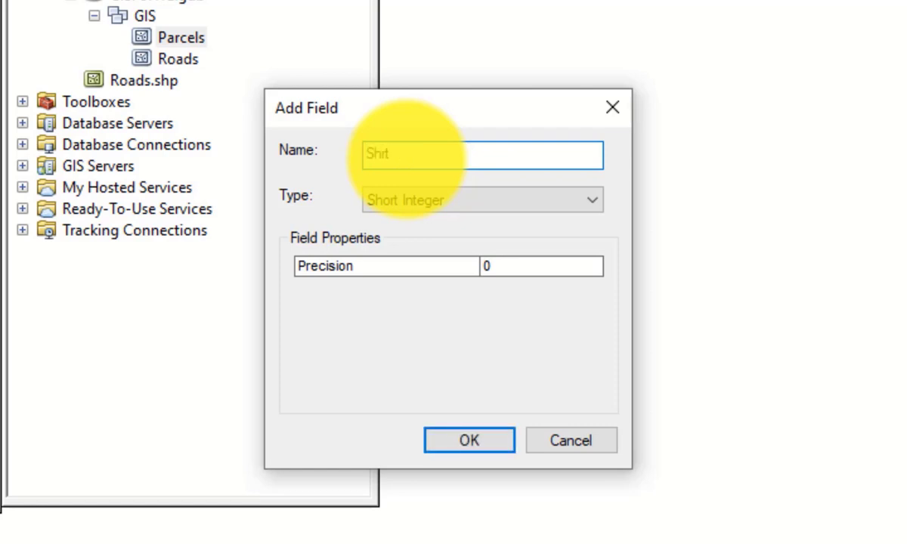
key("BackSpace")
key("BackSpace")
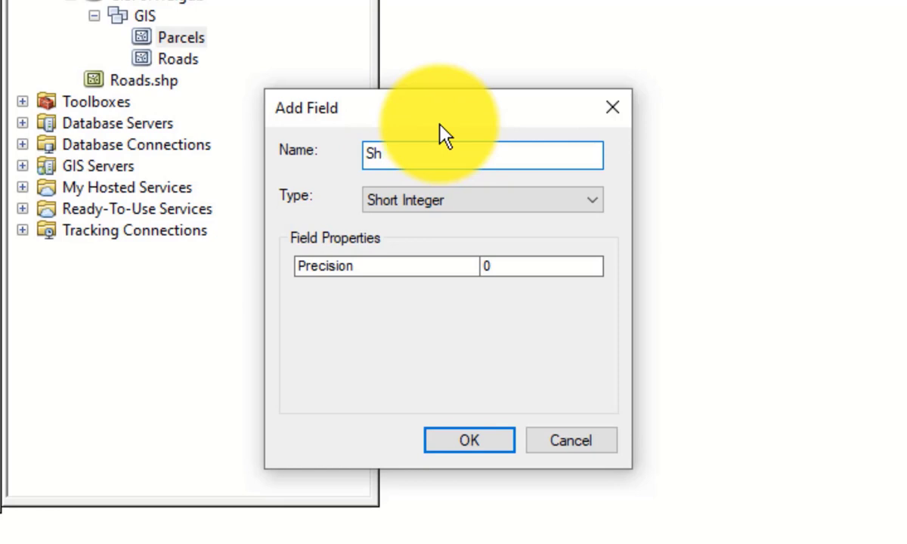
type("ort")
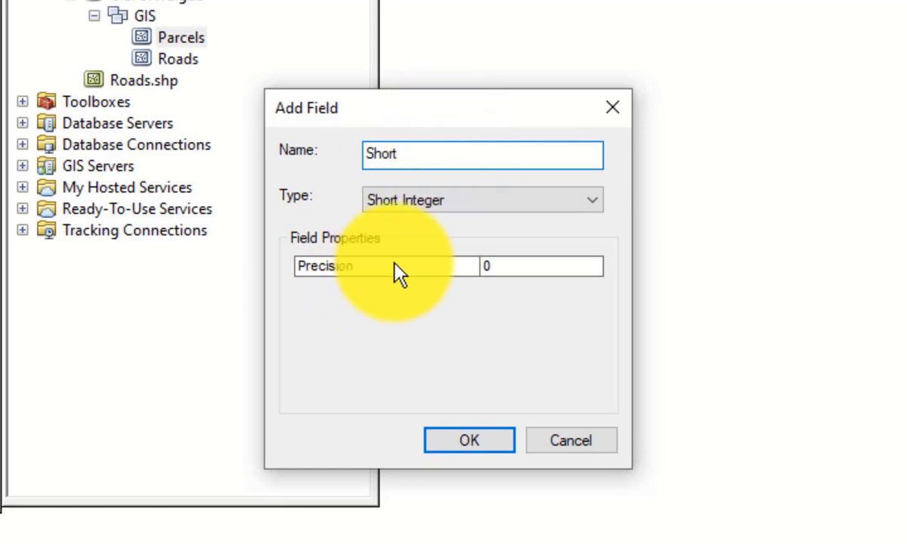
Step: Set the Short field's precision to 2 and add the field to the table
left_click(305, 269)
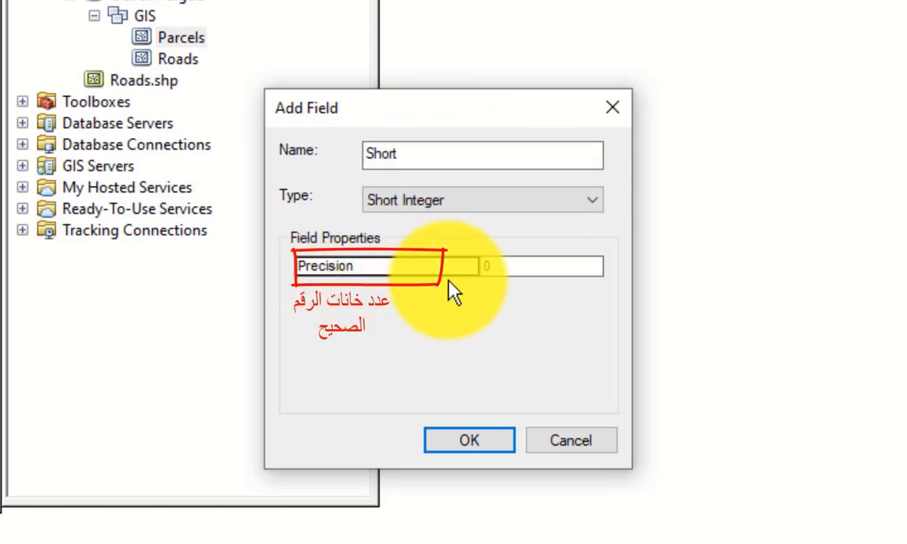
left_click(509, 269)
type("2")
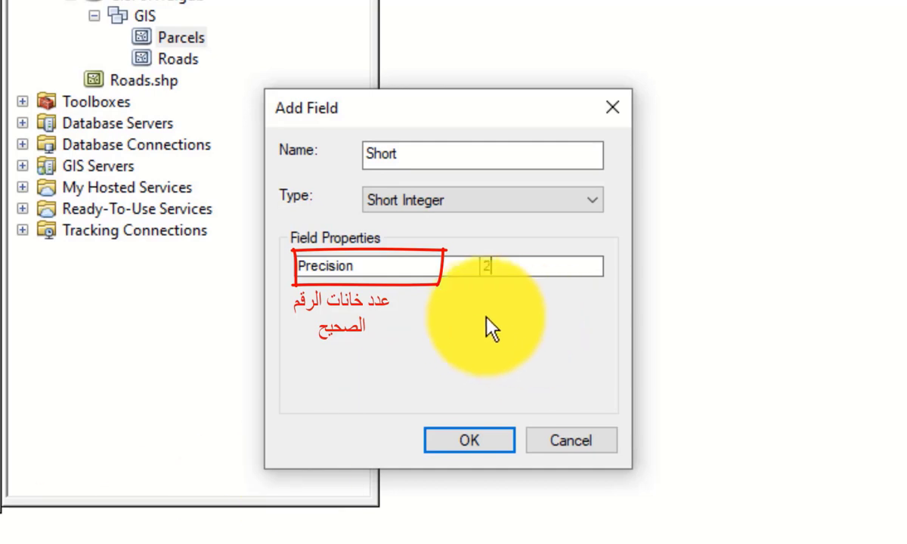
key("BackSpace")
type("0")
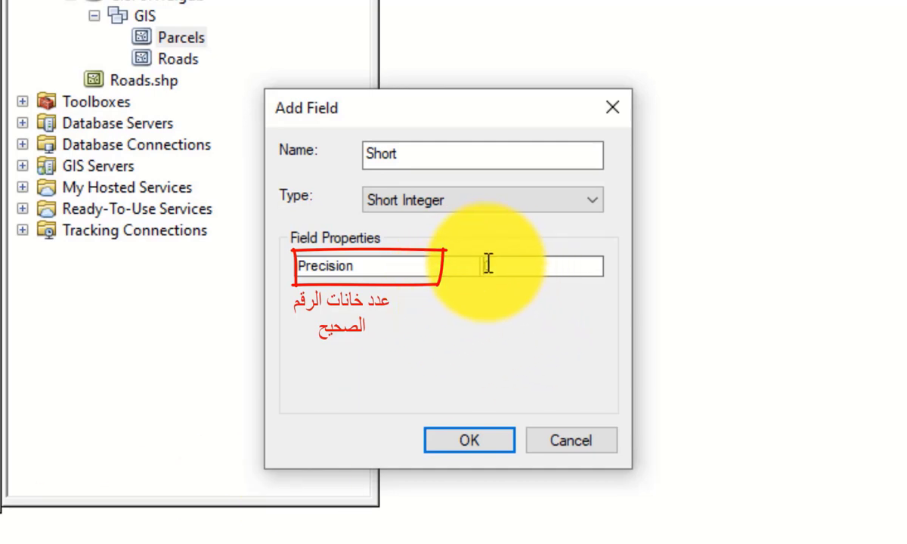
double_click(488, 264)
type("2")
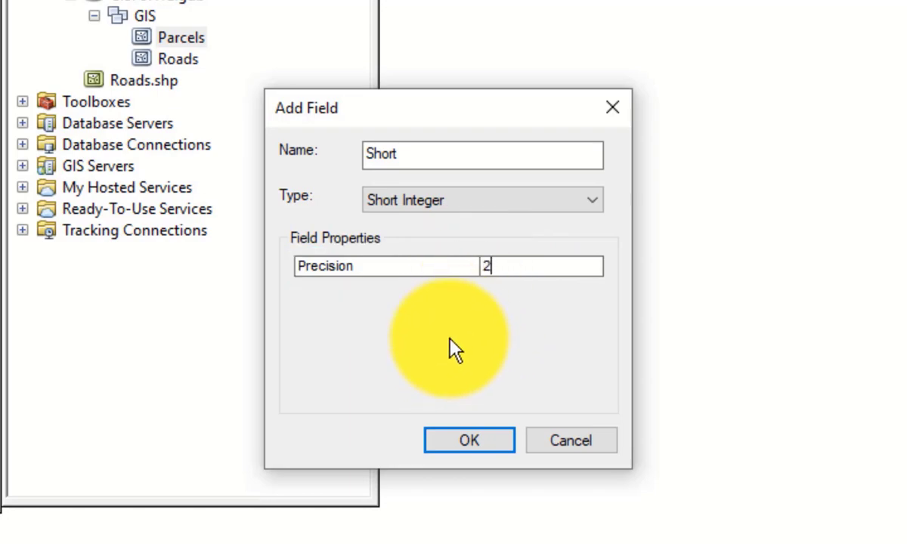
left_click(474, 443)
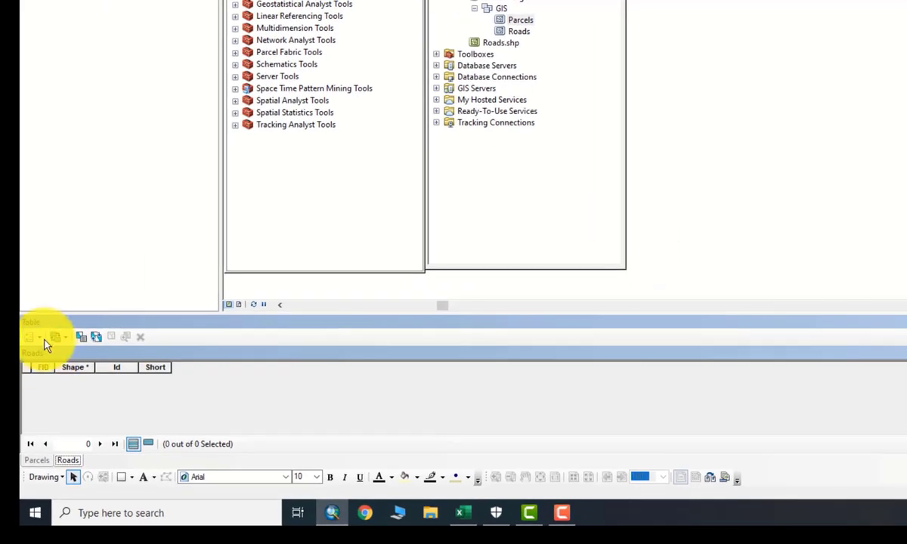
Step: Add a Long Integer field named Long to the Roads shapefile table, keeping the default precision of 0
left_click(45, 344)
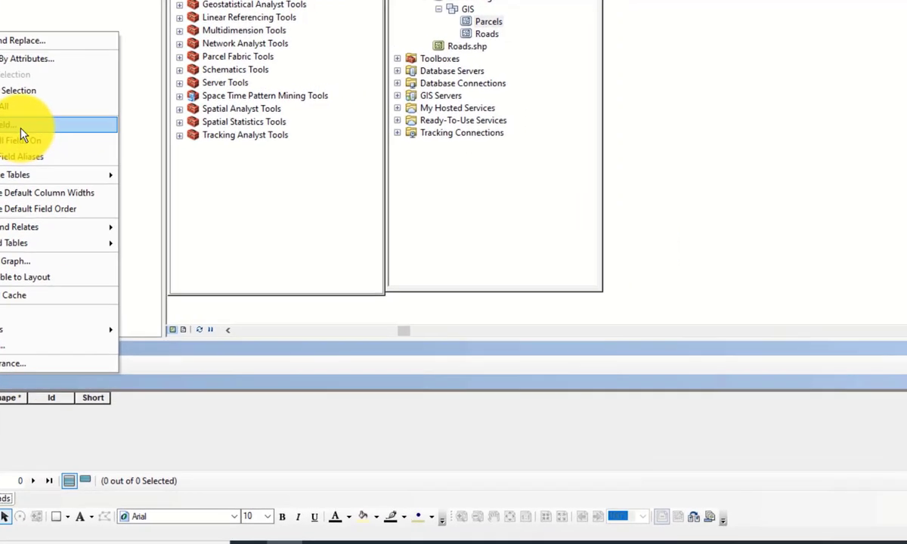
left_click(84, 121)
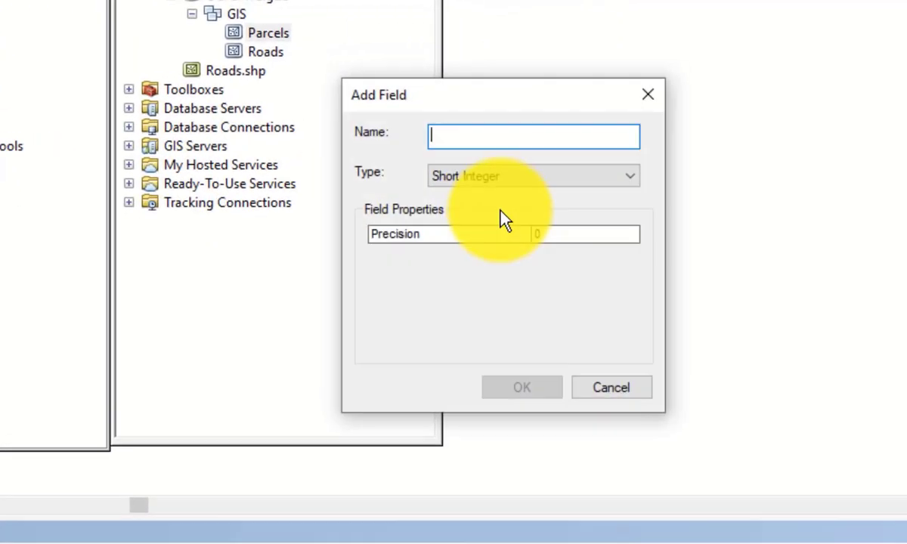
left_click(500, 180)
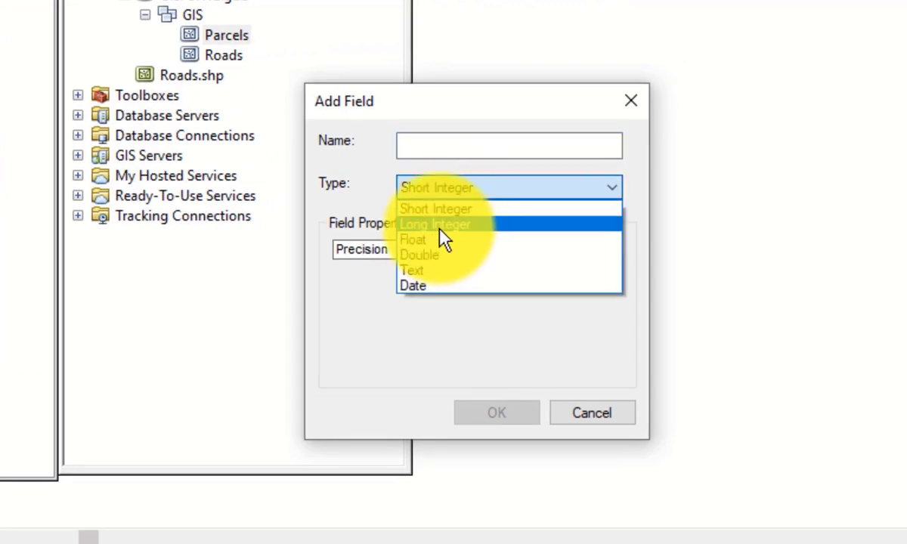
left_click(441, 228)
left_click(445, 148)
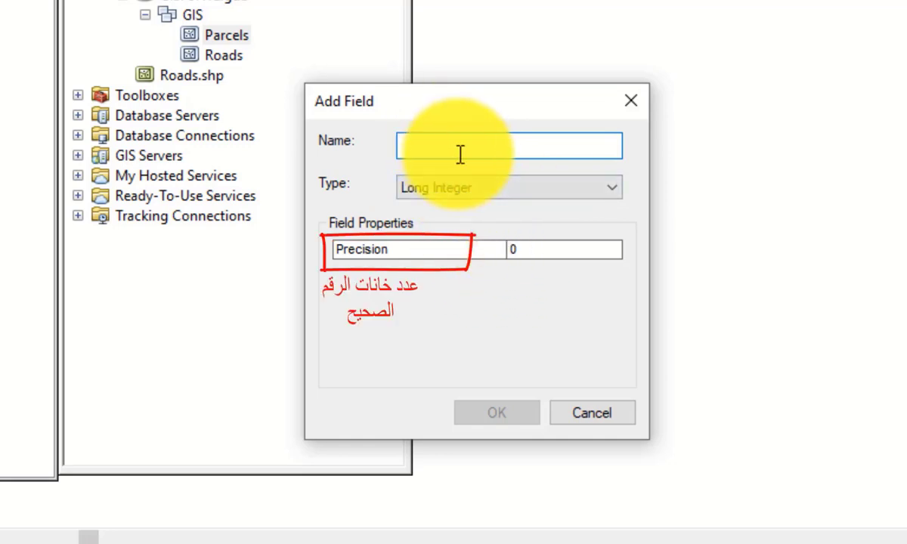
type("Lo")
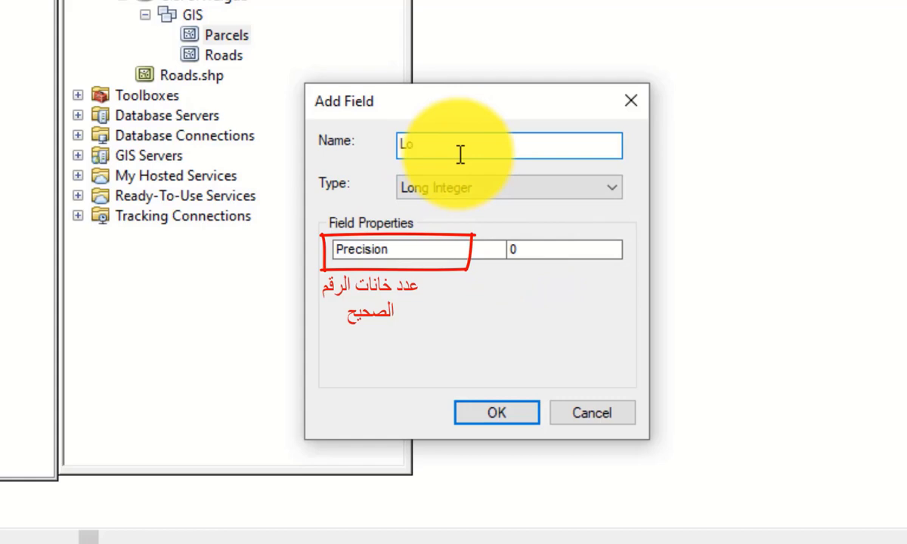
type("ng")
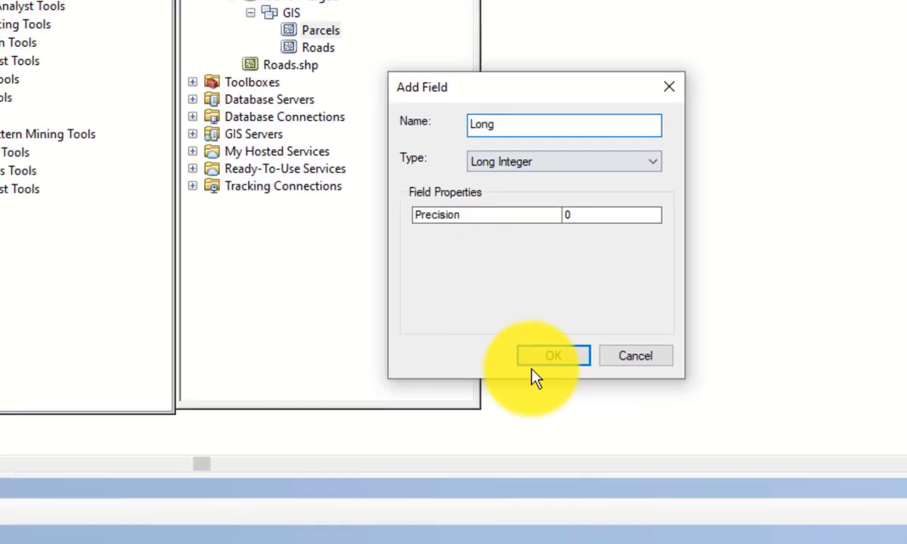
left_click(487, 416)
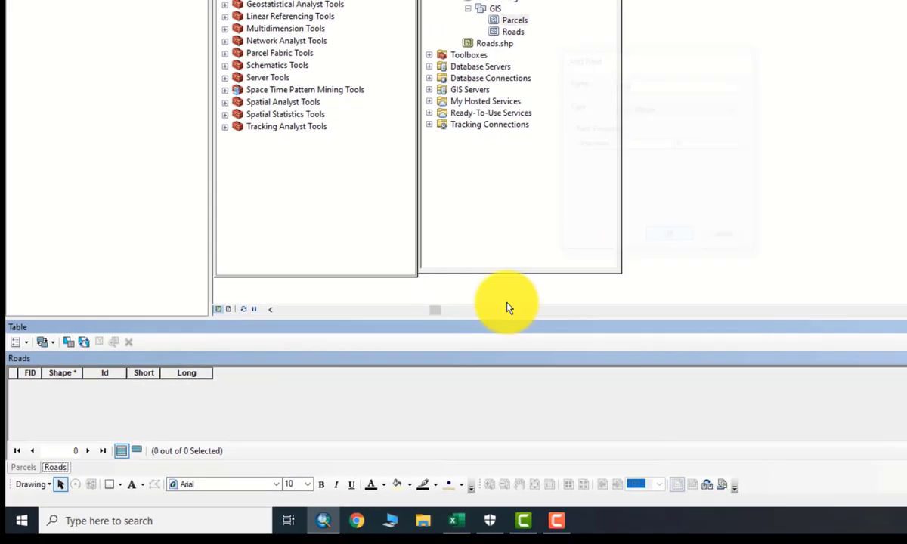
Step: Start a new field in the Roads shapefile table with type Float and go to its Scale property
left_click(46, 340)
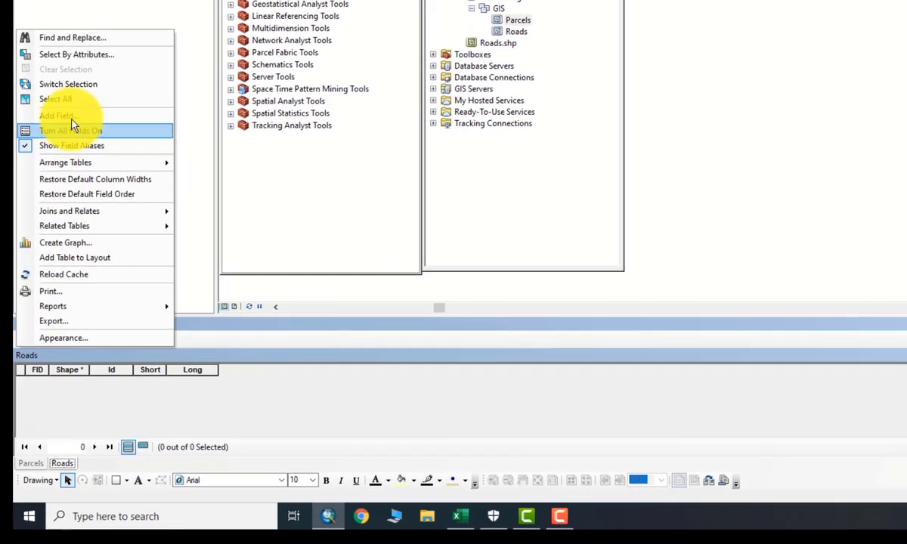
left_click(62, 117)
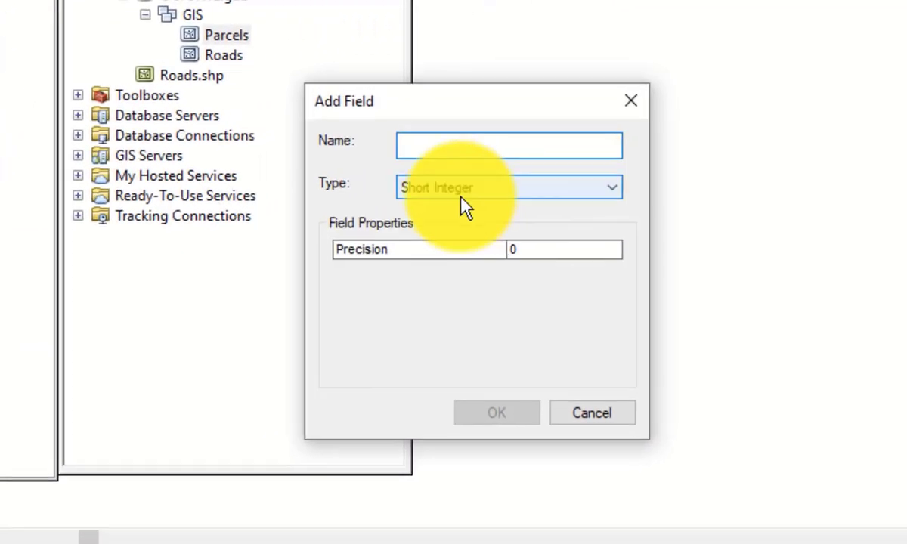
left_click(460, 198)
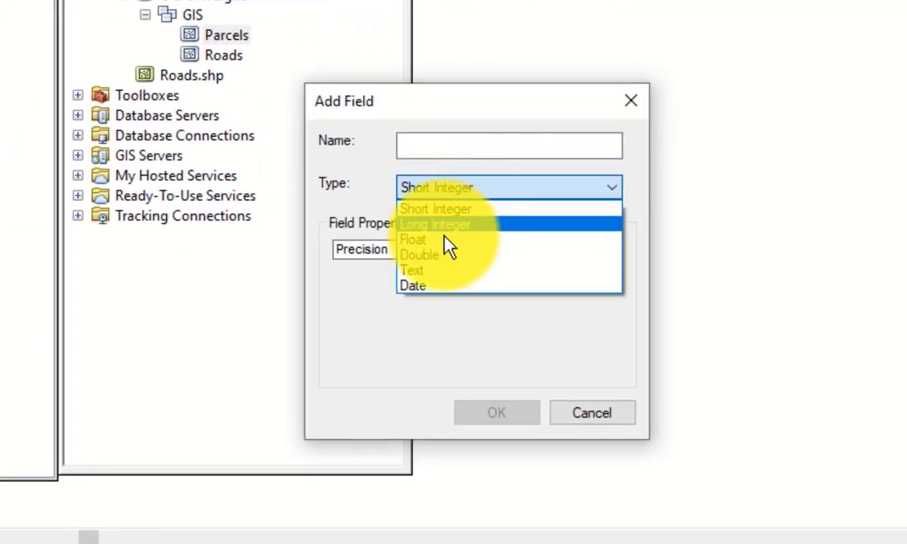
left_click(443, 239)
left_click(445, 190)
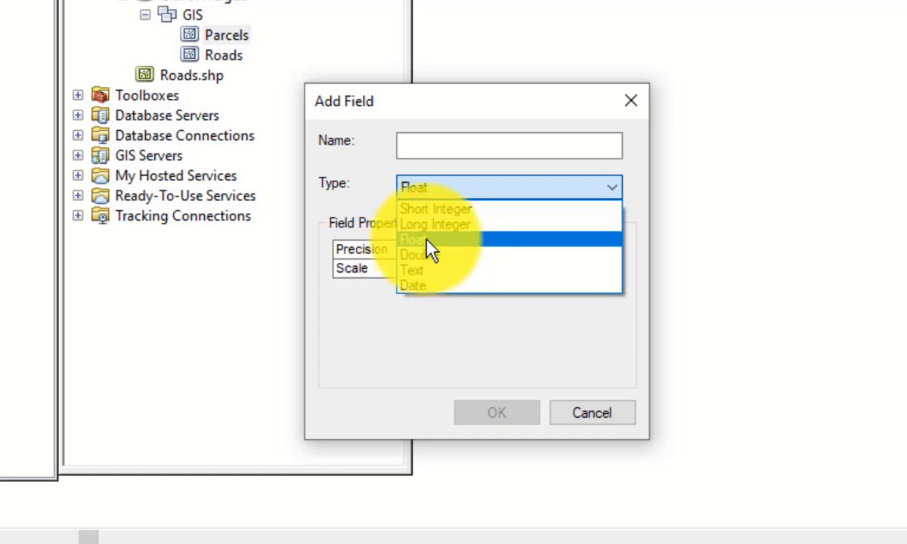
left_click(426, 240)
key("Tab")
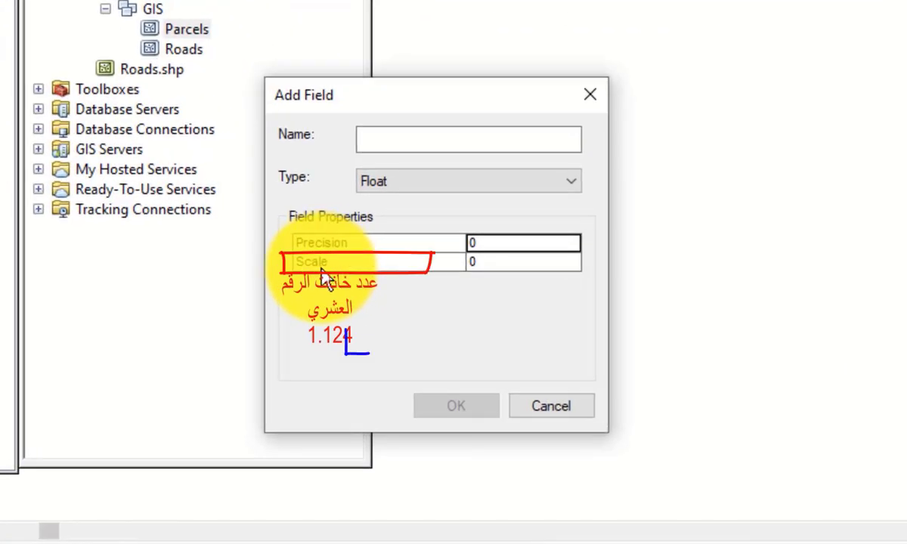
left_click(520, 262)
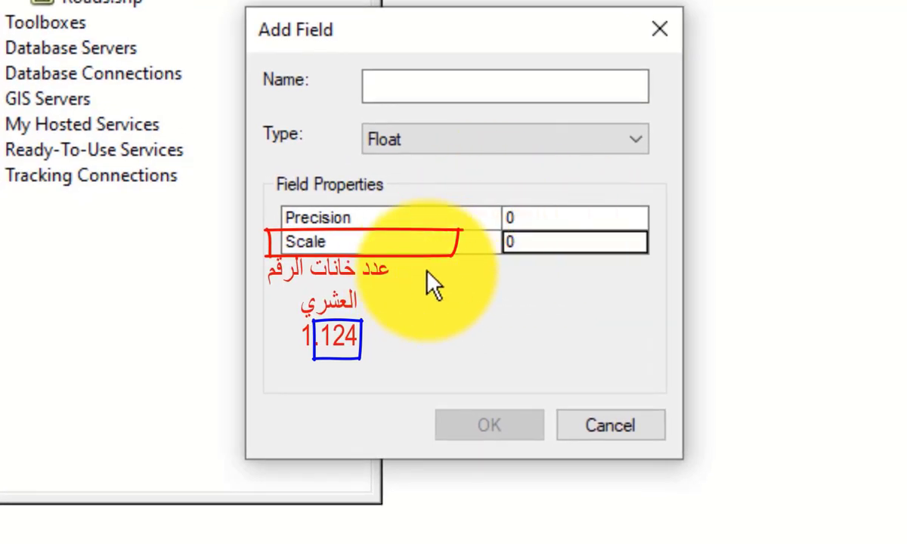
Step: Name the Float-type field Float and add it to the table with the default precision and scale of 0
left_click(433, 138)
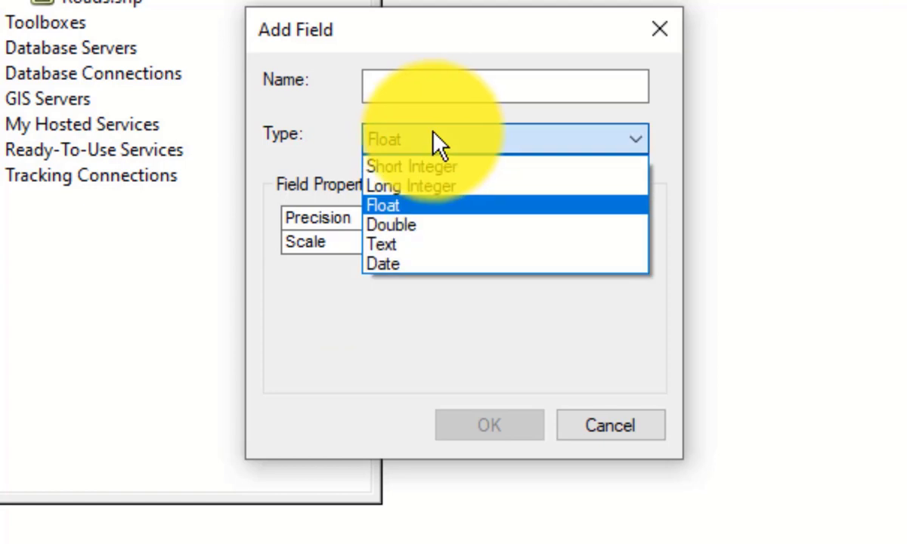
left_click(415, 206)
left_click(425, 89)
type("Float")
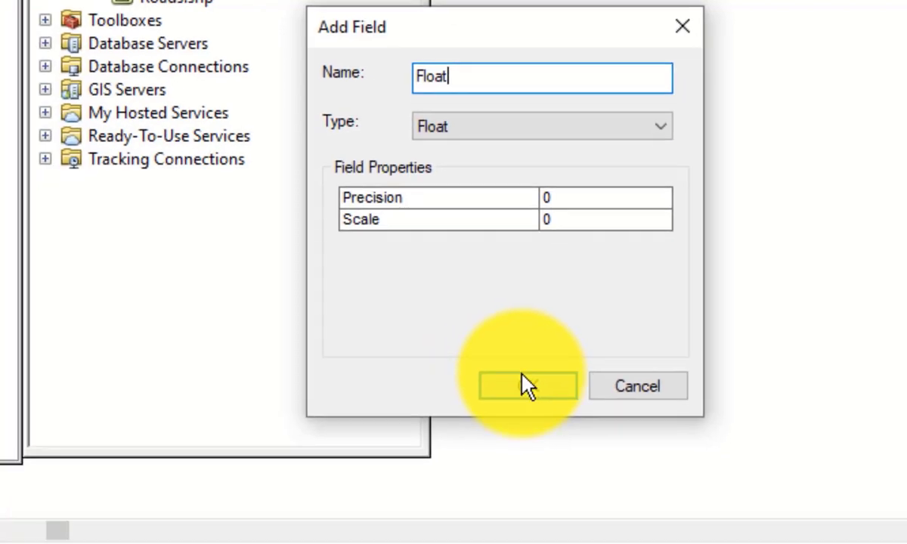
left_click(489, 425)
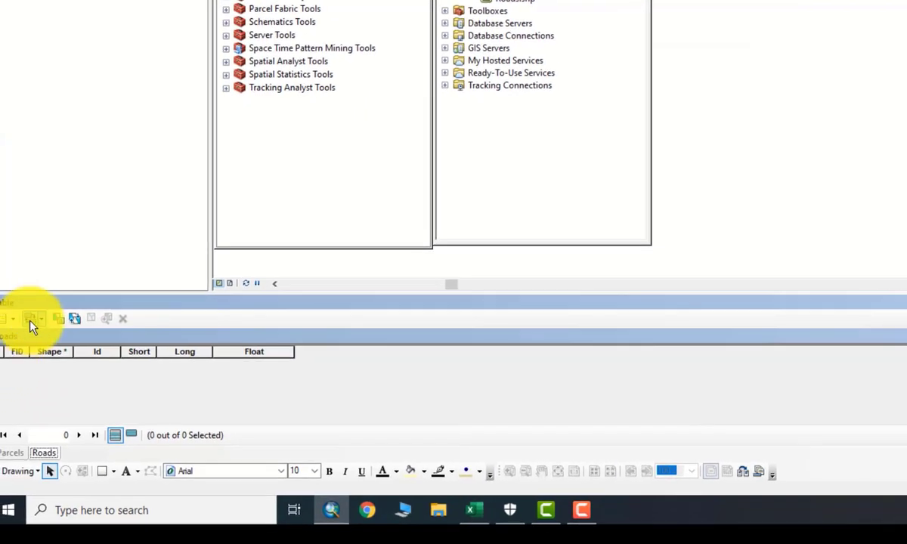
Step: Add a Double field named Double to the Roads shapefile table, keeping precision and scale at 0
left_click(8, 320)
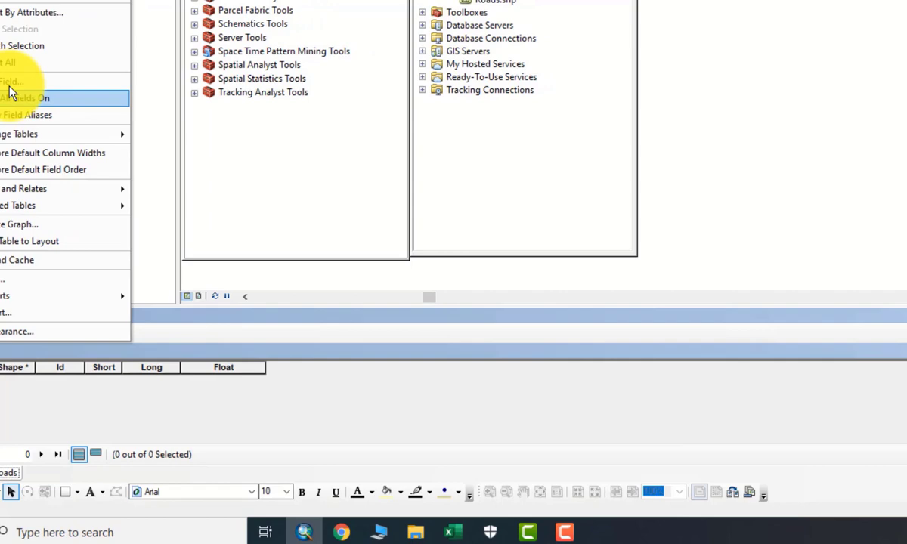
left_click(30, 76)
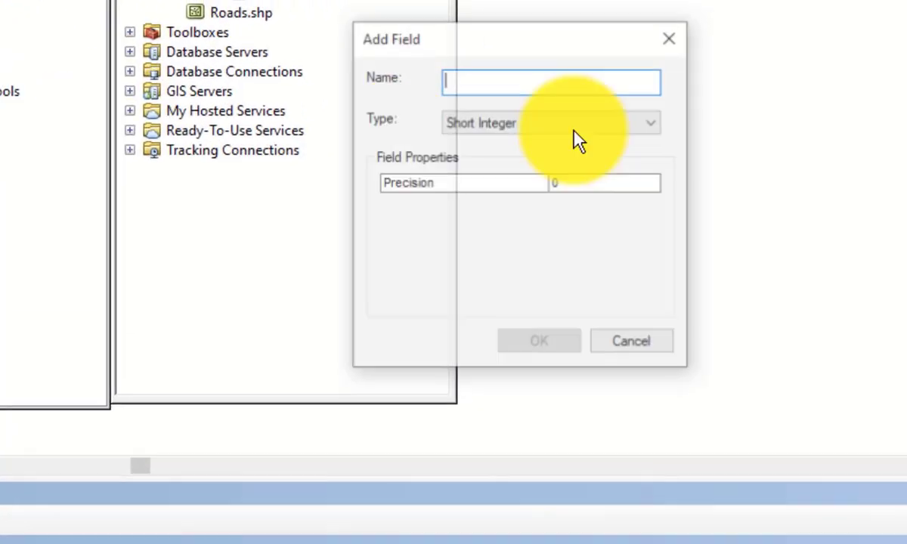
left_click(528, 130)
left_click(483, 190)
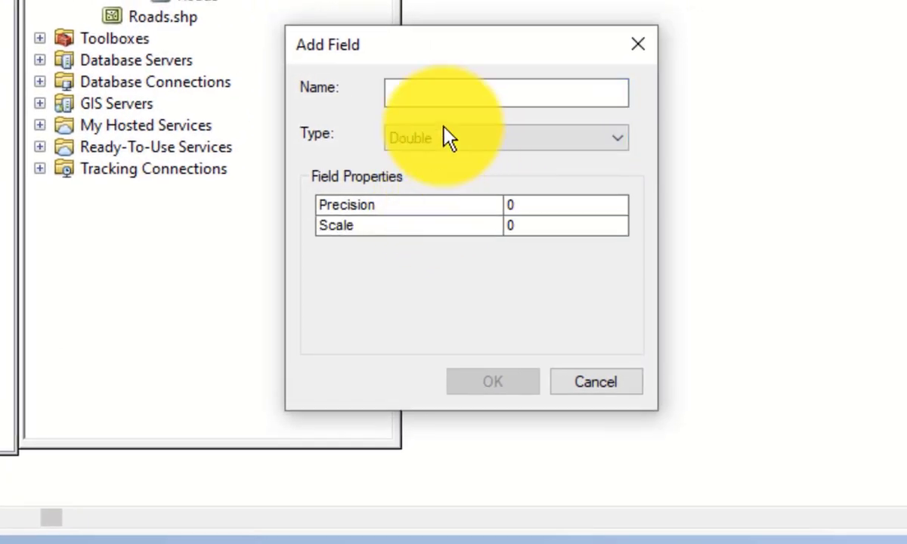
left_click(465, 94)
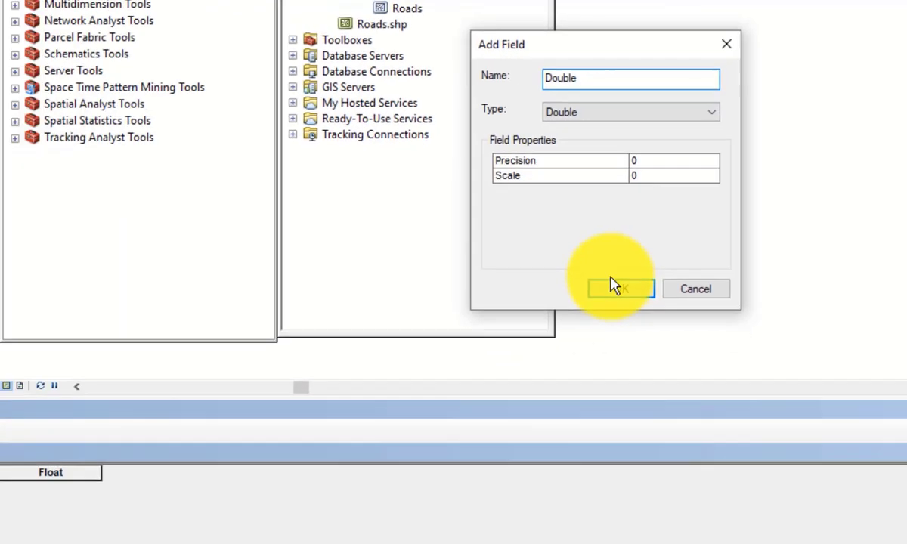
left_click(493, 382)
Step: Start a new field in the Roads shapefile table with type Text and the name Text
left_click(16, 345)
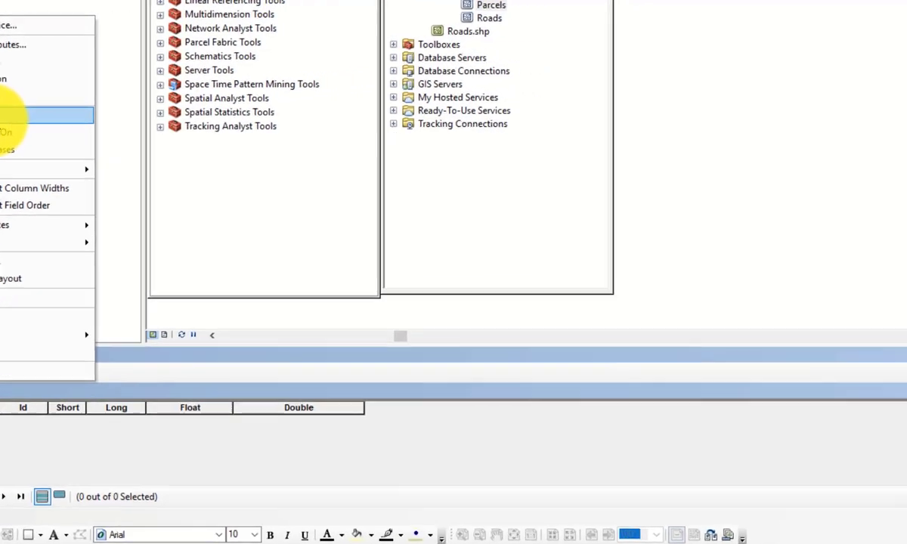
left_click(47, 105)
left_click(526, 151)
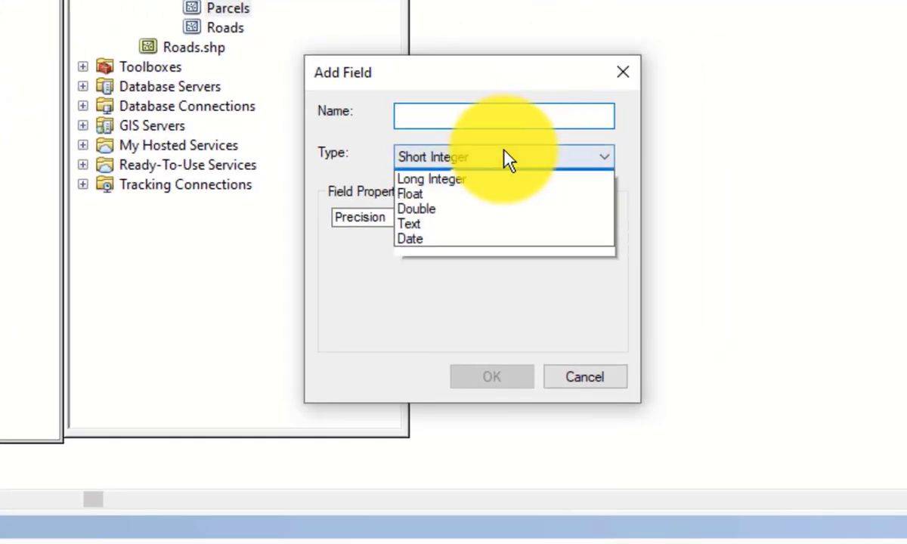
left_click(443, 241)
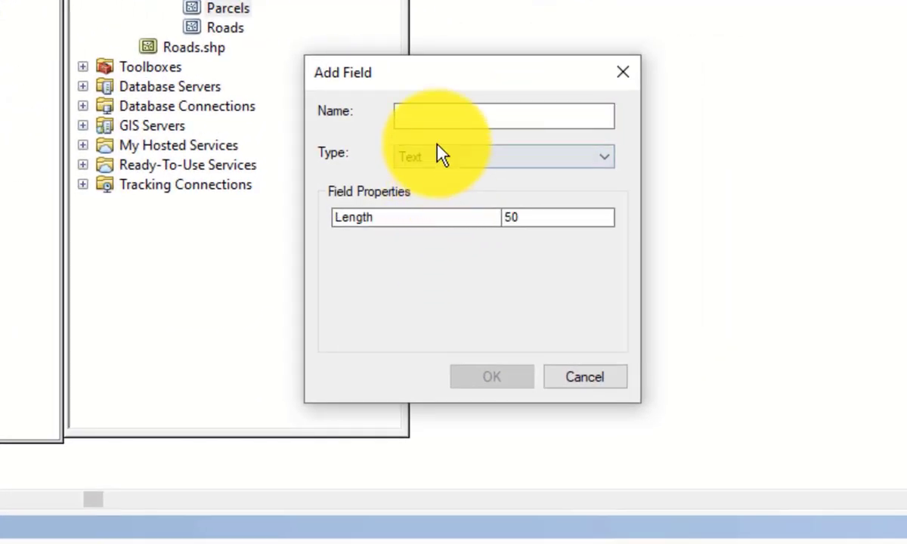
left_click(431, 120)
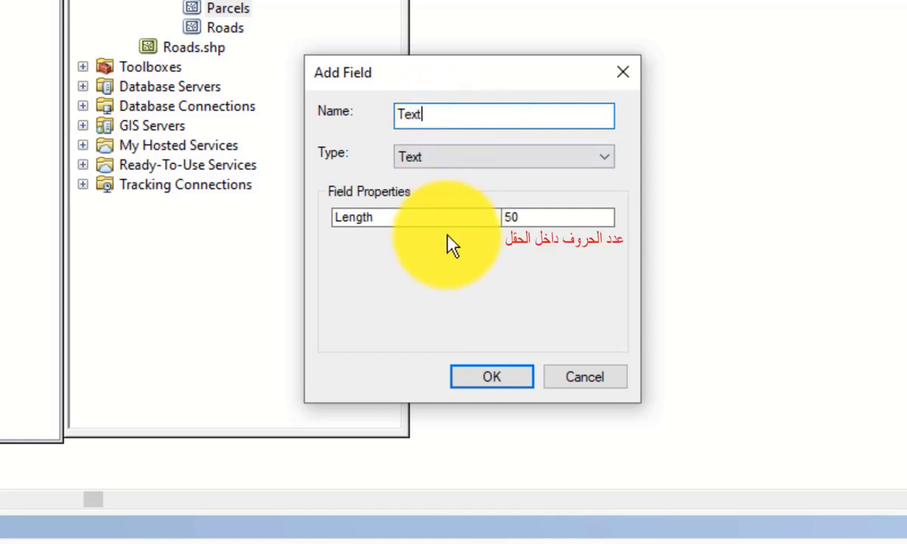
Step: Set the Text field's length to 30 and add the field to the table
left_click(548, 221)
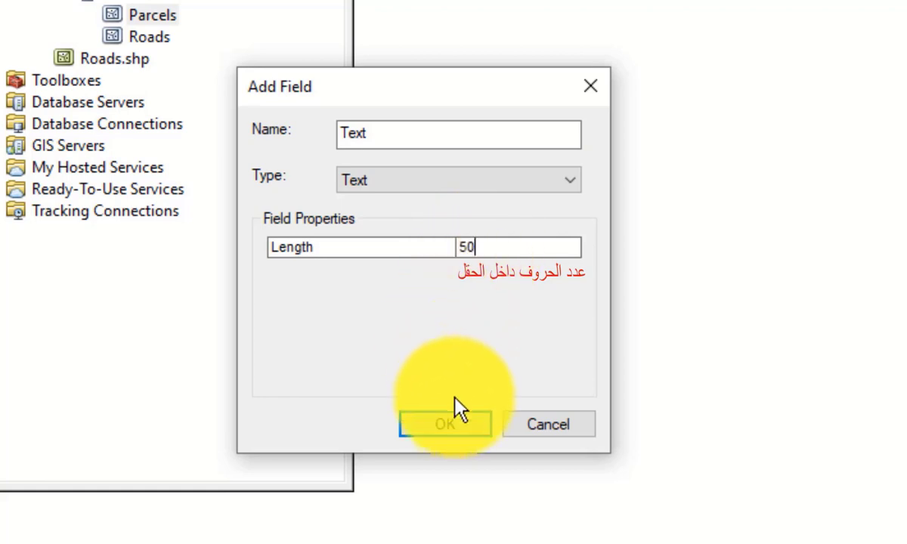
left_click_drag(489, 250, 448, 249)
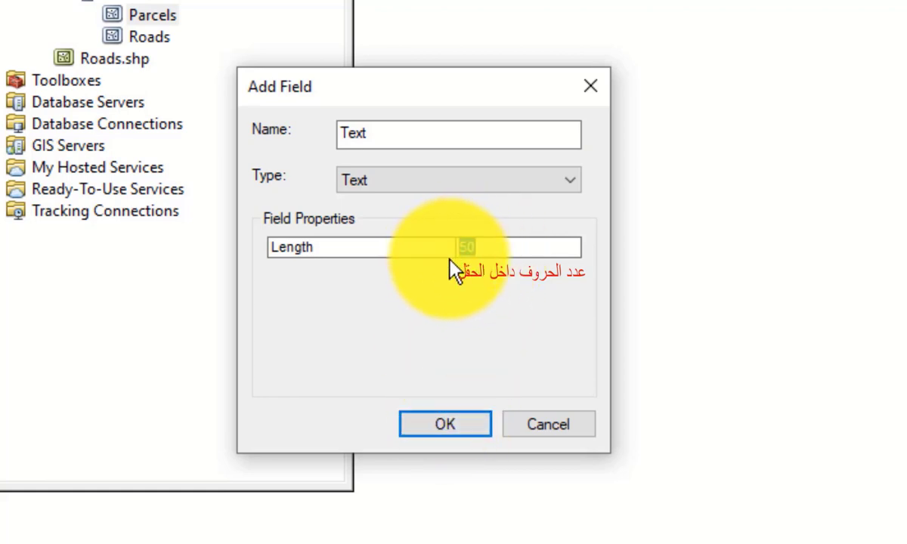
type("70")
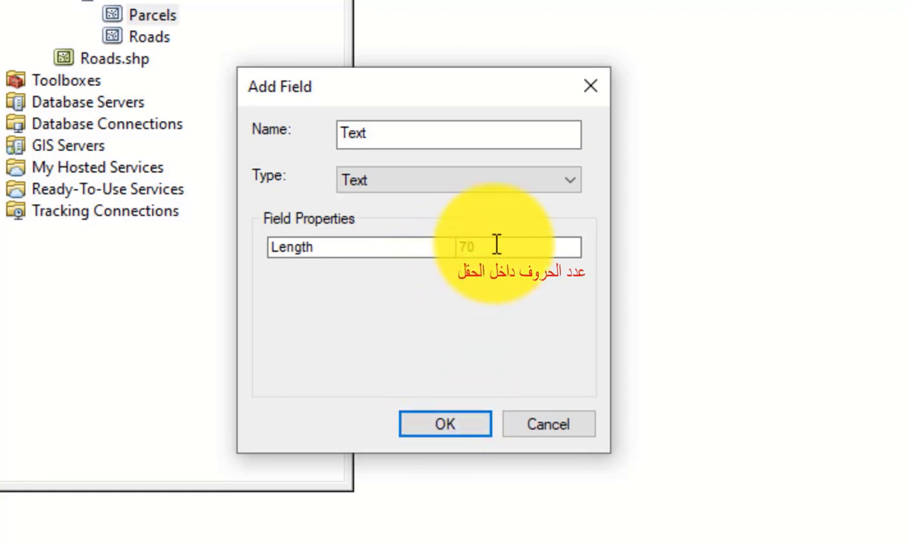
key("BackSpace")
key("BackSpace")
type("30")
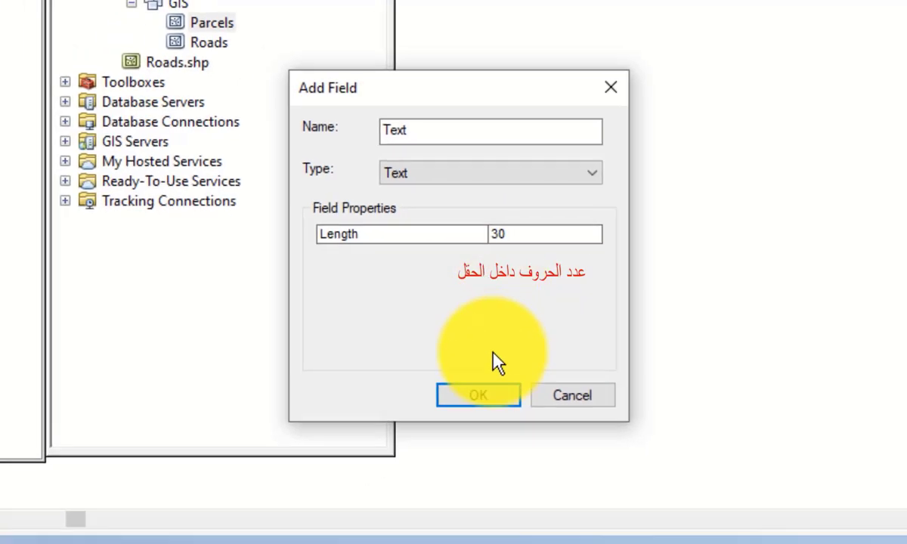
left_click(445, 424)
Step: Add a Date field named Date to the Roads shapefile table
left_click(13, 362)
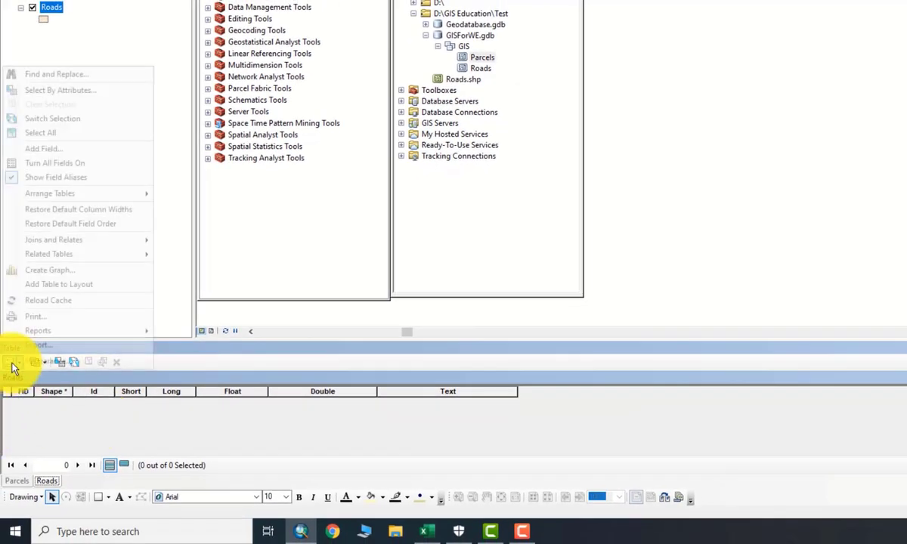
left_click(59, 150)
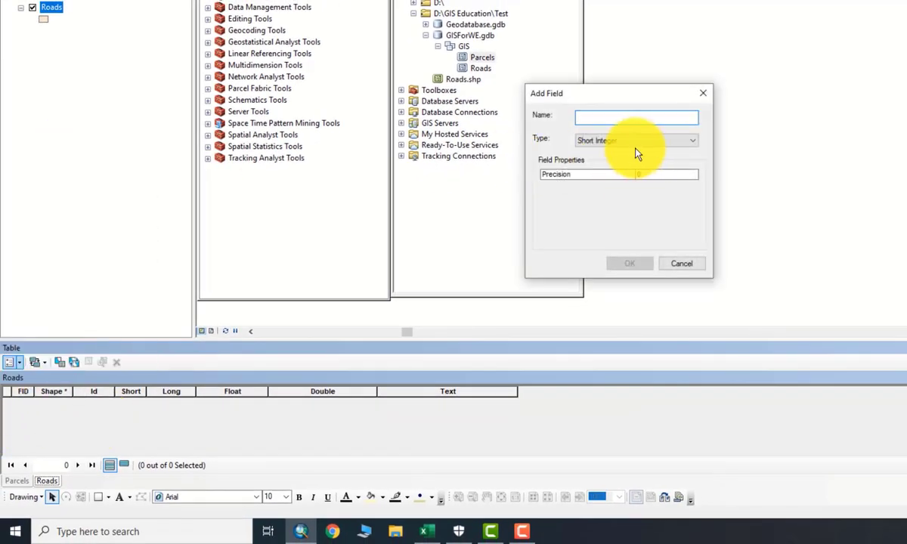
left_click(623, 141)
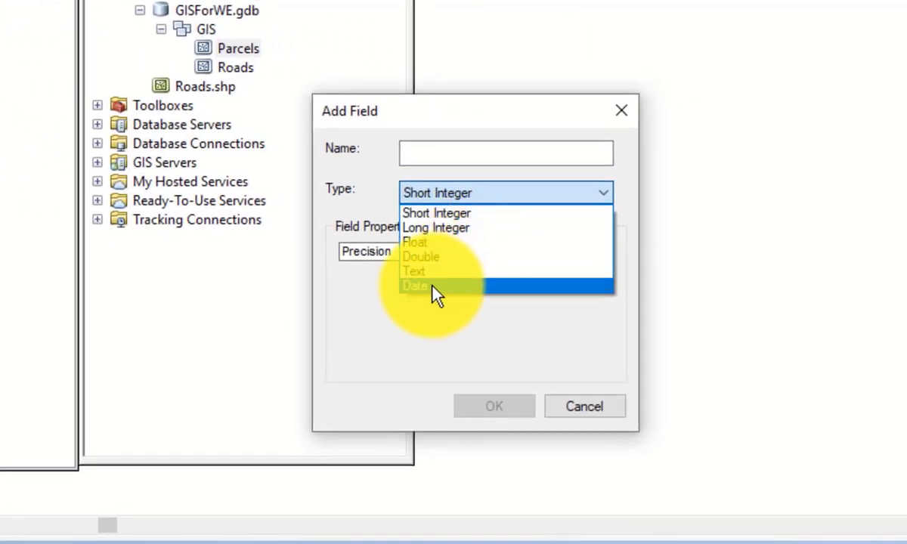
left_click(432, 291)
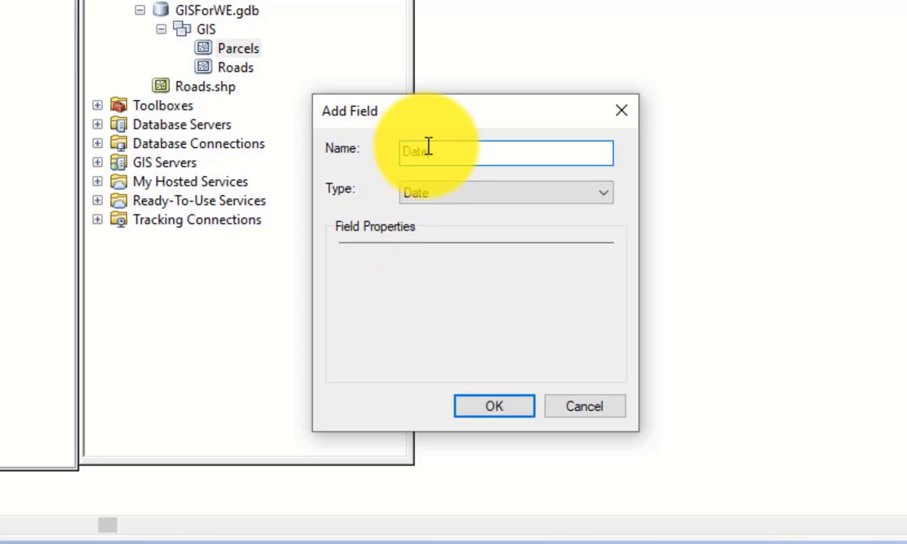
left_click(513, 412)
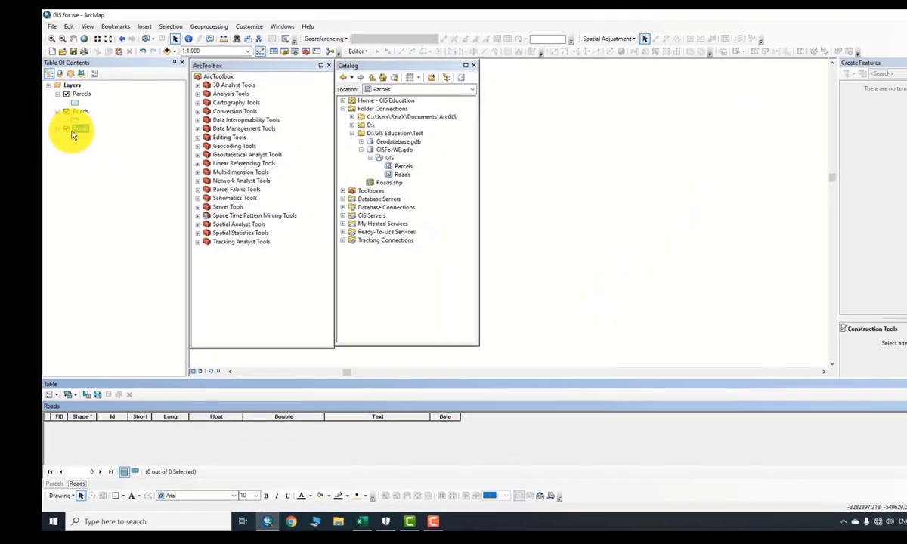
Step: Start an edit session on the Roads shapefile layer, the last layer in the list
right_click(75, 27)
mouse_move(125, 186)
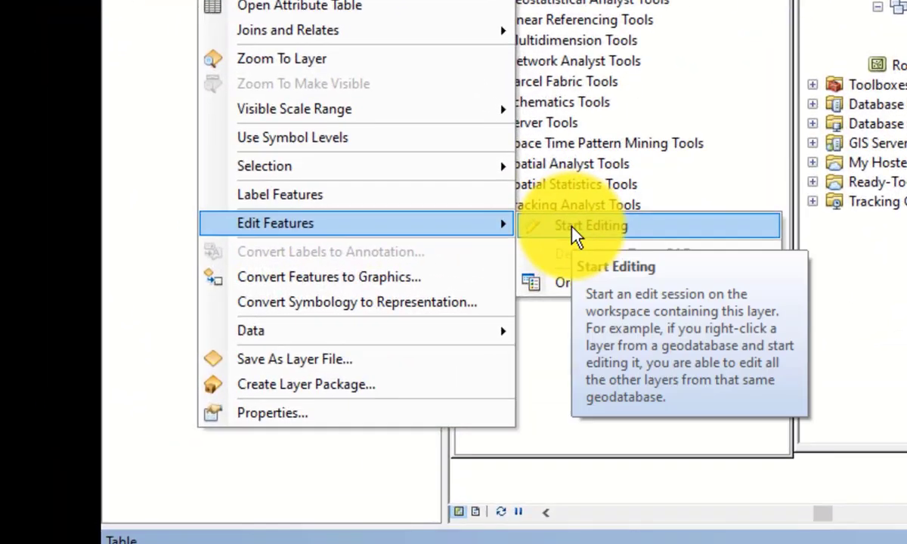
left_click(574, 226)
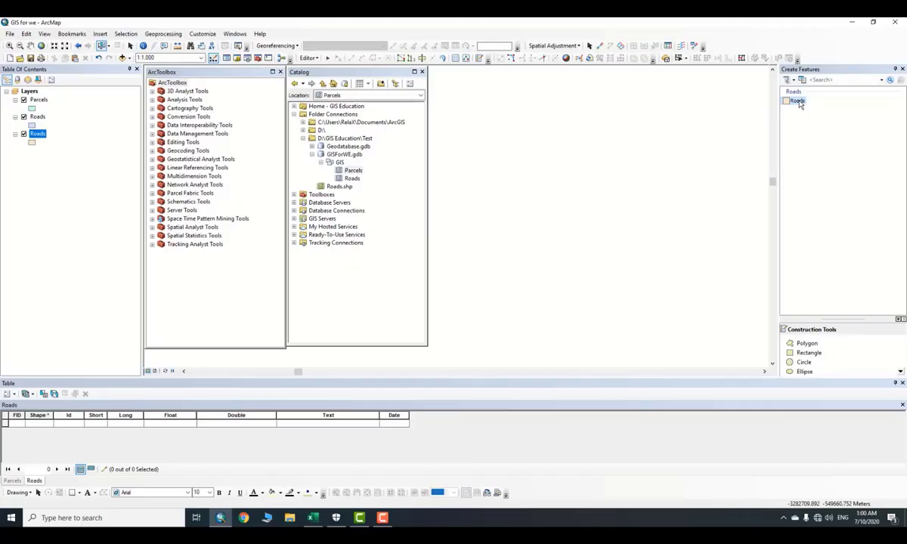
Step: Draw a four-sided Roads polygon with a perimeter of about 138 m in the empty map area
left_click(798, 101)
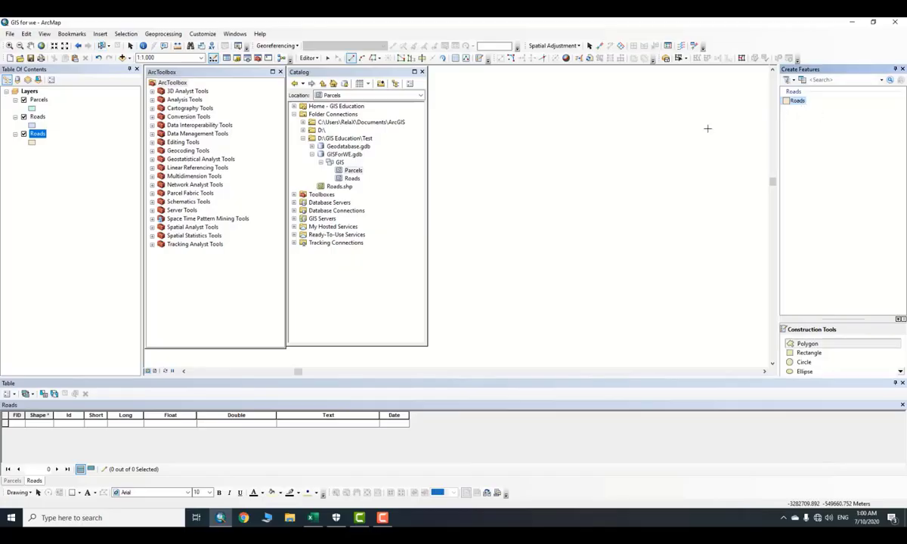
left_click(621, 151)
left_click(527, 169)
left_click(536, 206)
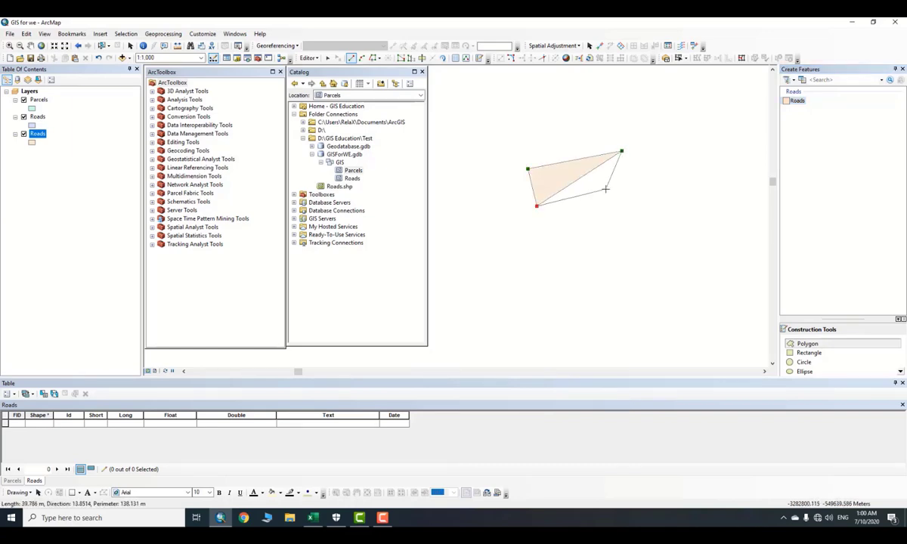
double_click(609, 189)
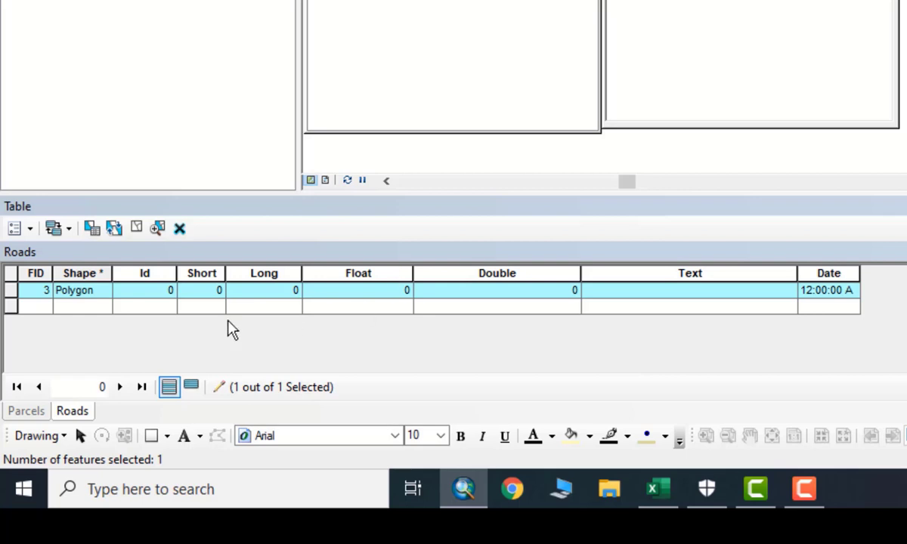
Step: Widen the Short column and enter 12 as the new polygon's Short value
left_click(202, 295)
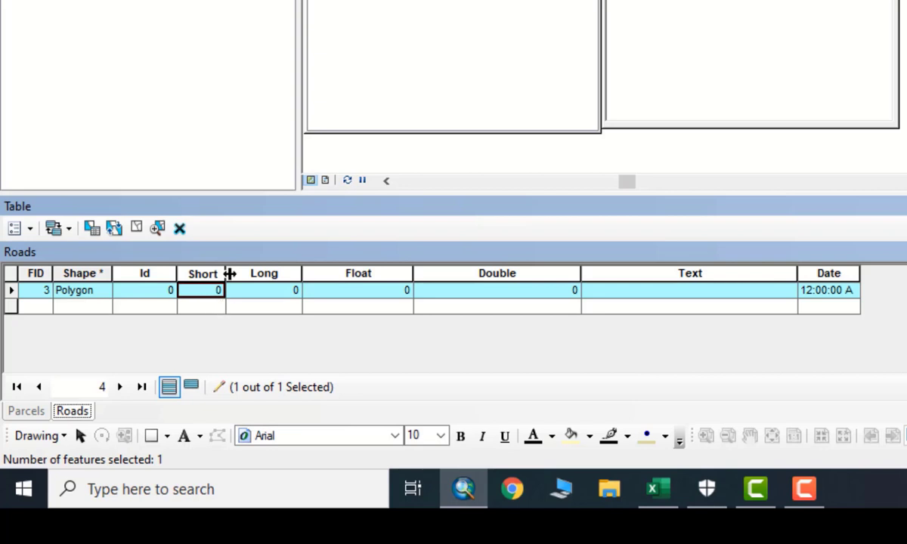
left_click_drag(225, 273, 269, 273)
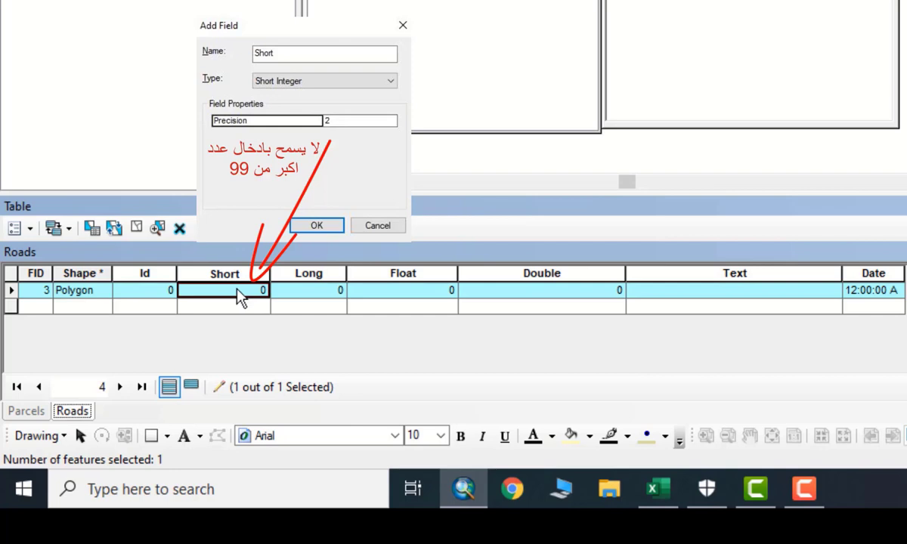
type("12")
left_click(235, 306)
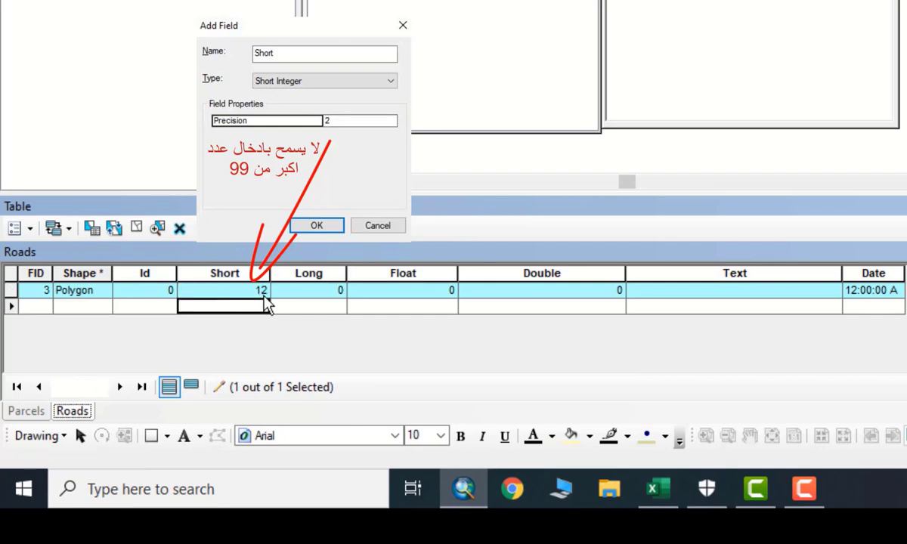
Step: Try to enter the three-digit value 122 in the polygon's Short field and return it to 12
left_click(228, 291)
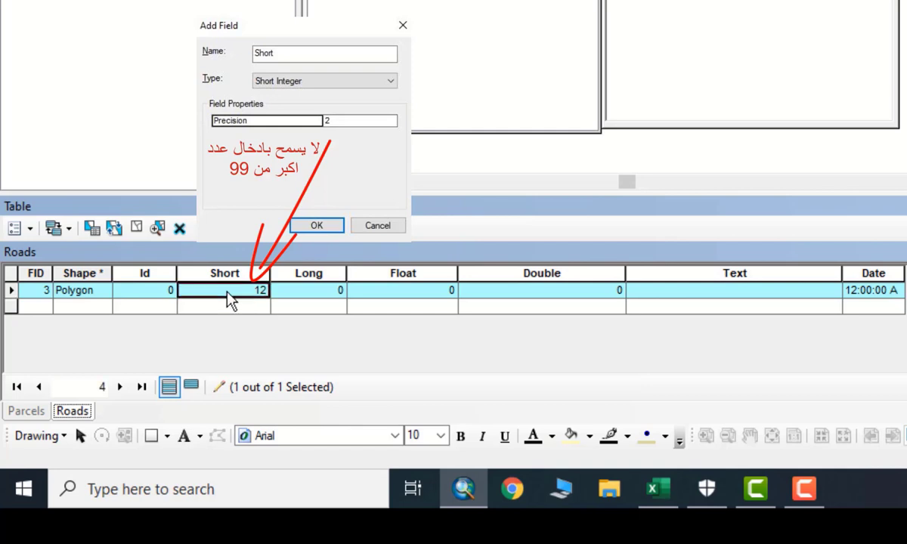
left_click(228, 292)
type("2")
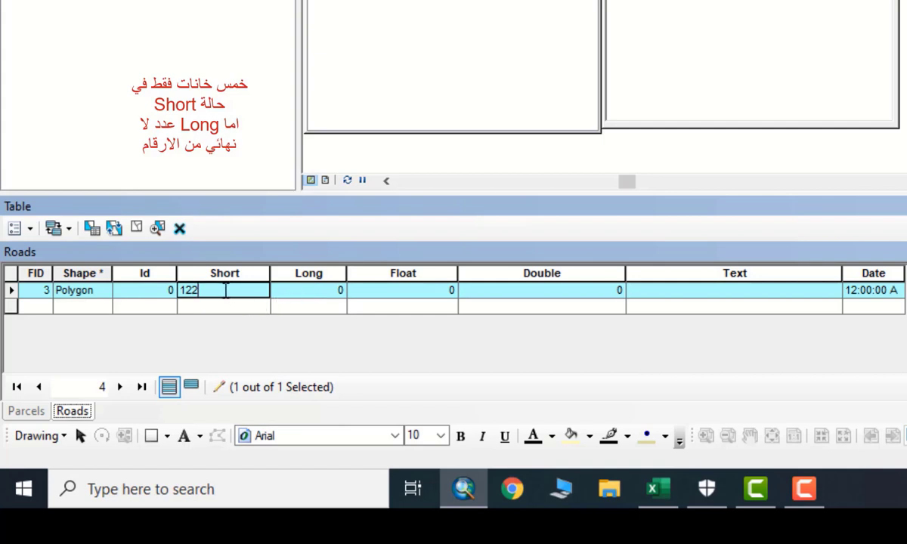
key("BackSpace")
key("Return")
Step: Enter the six-digit whole number 123456 as the polygon's Long value
left_click(296, 294)
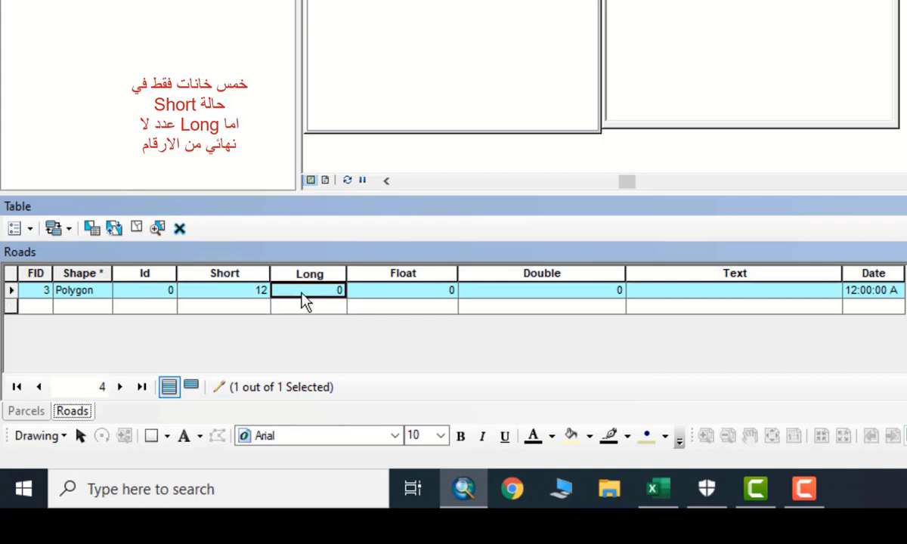
type("123456")
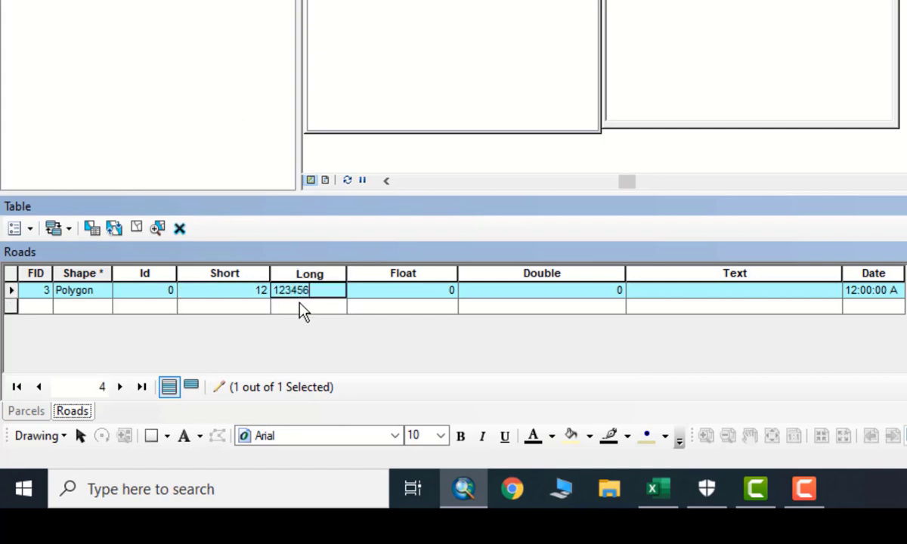
left_click(303, 306)
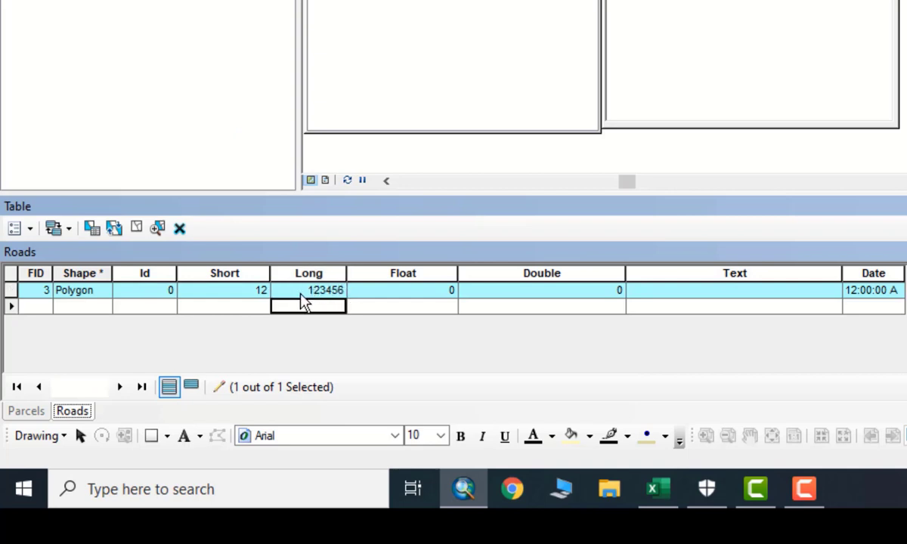
Step: Enter the decimal number 1.123456789 as the polygon's Float value
left_click(388, 290)
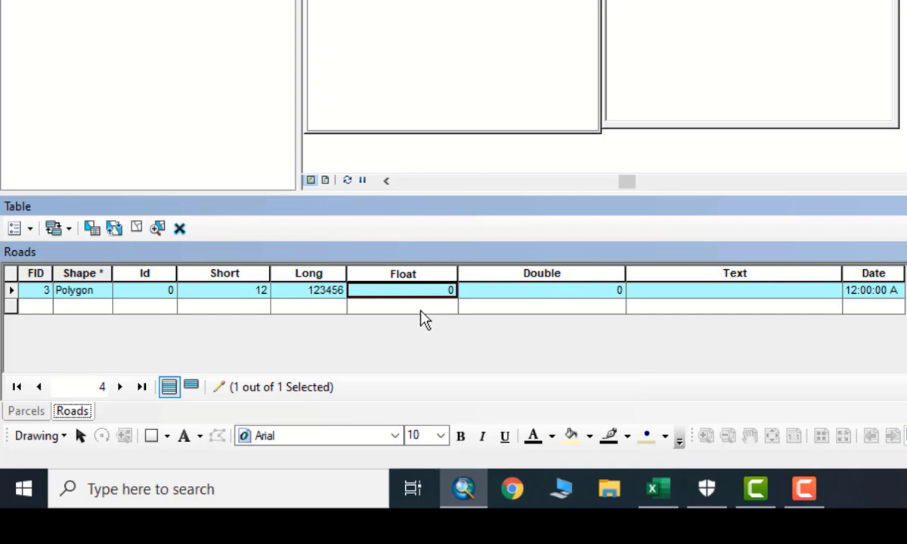
type("1")
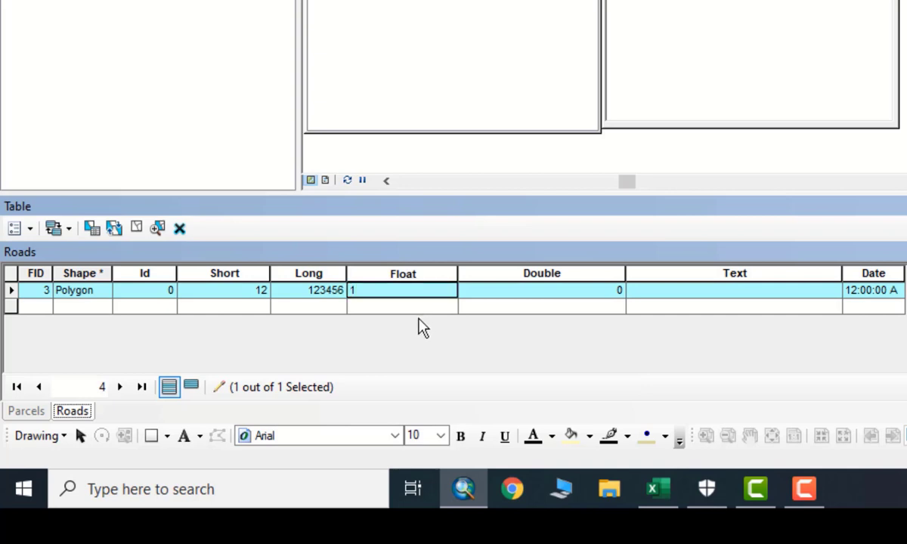
type(".1234567")
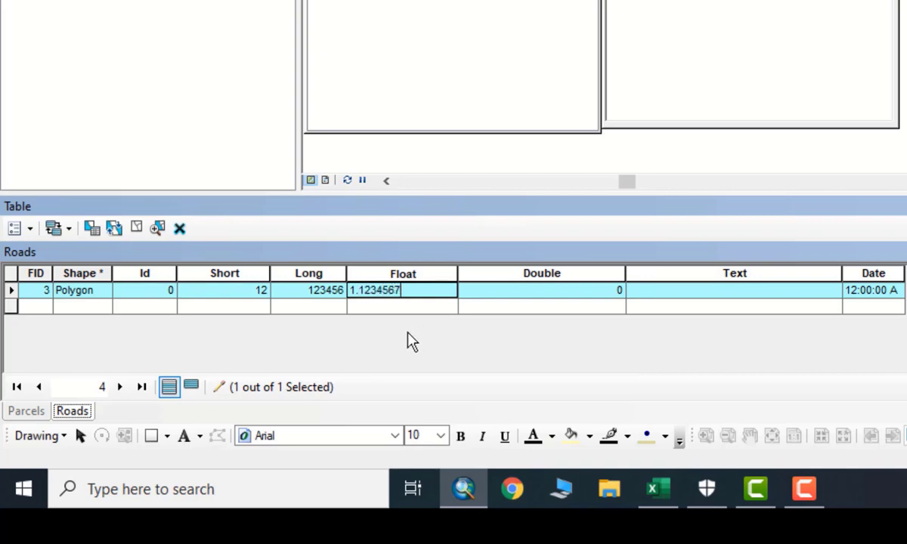
type("89")
left_click(519, 306)
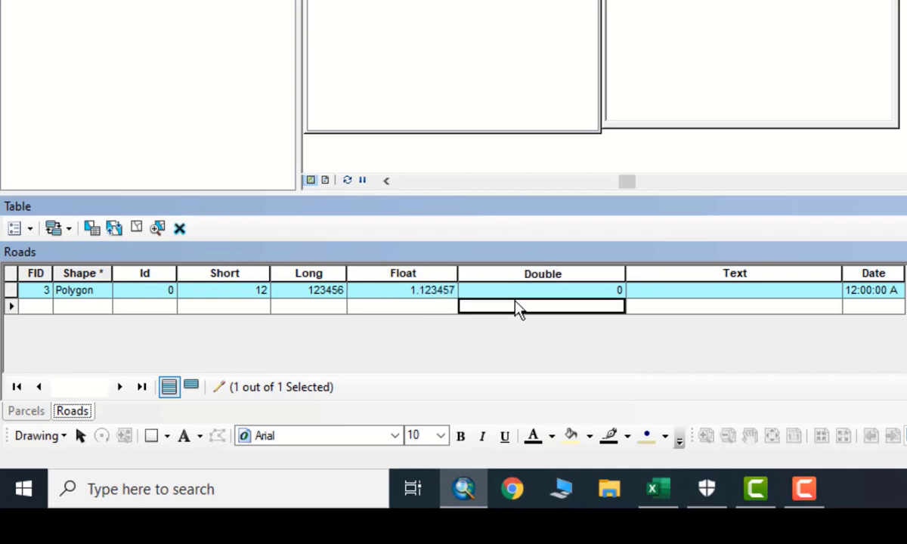
Step: Enter the same decimal number, 1.123456789, as the polygon's Double value
left_click(517, 296)
type("1")
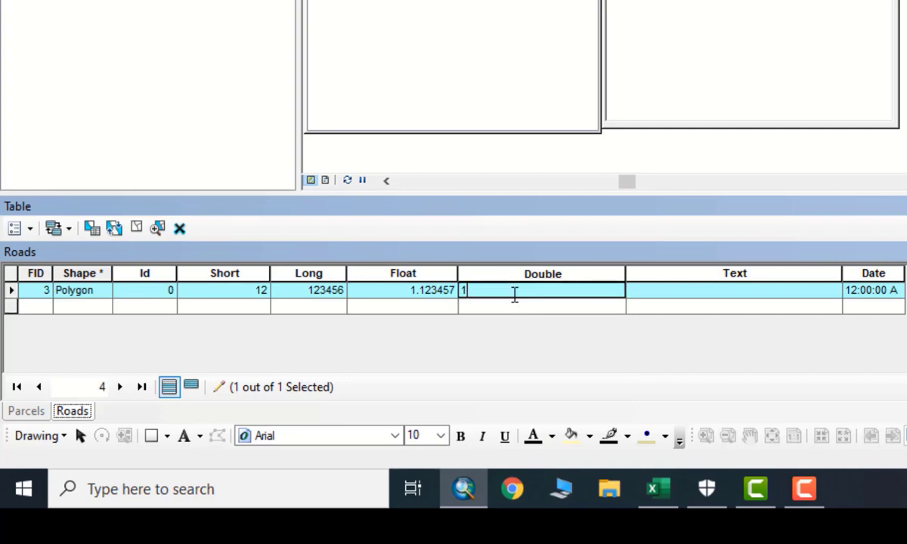
type(".123456789")
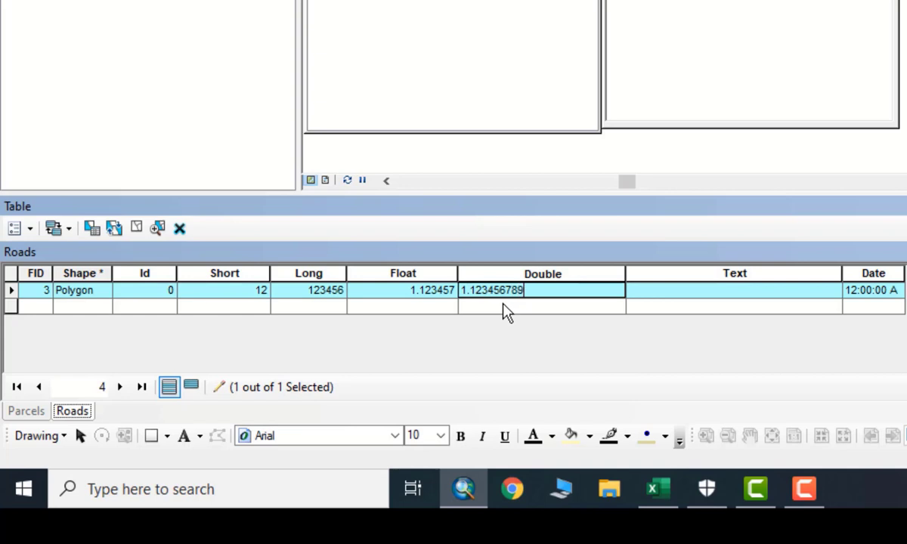
left_click(521, 305)
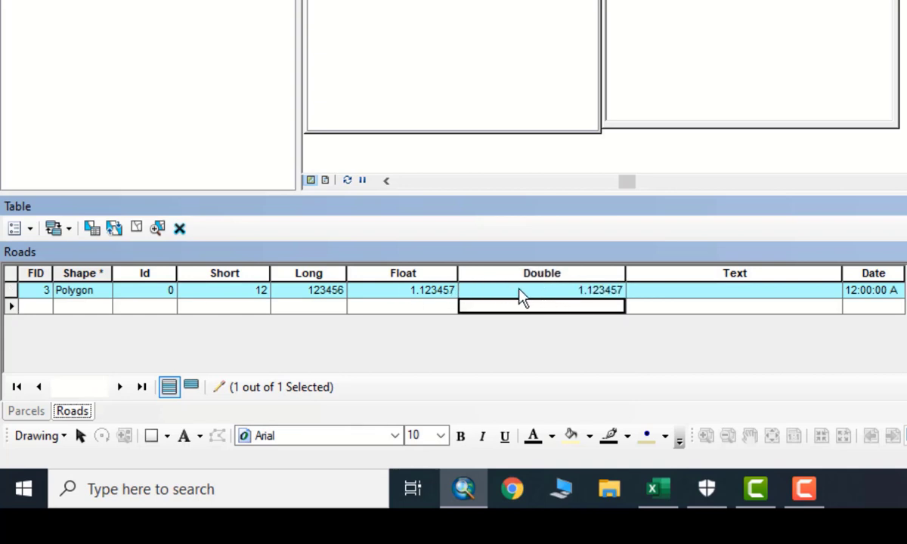
Step: Open the polygon's Float and Double cells in turn to compare how many decimals each one stores
left_click(388, 295)
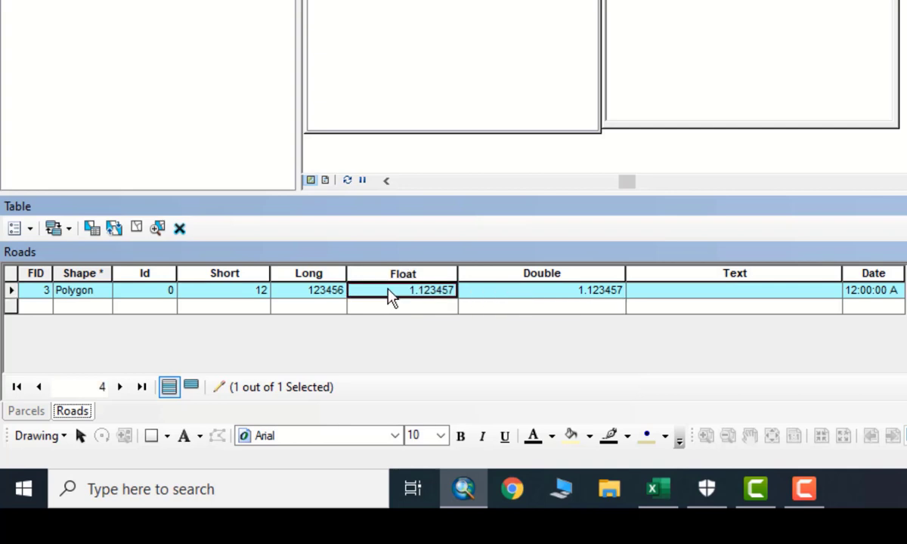
left_click(388, 296)
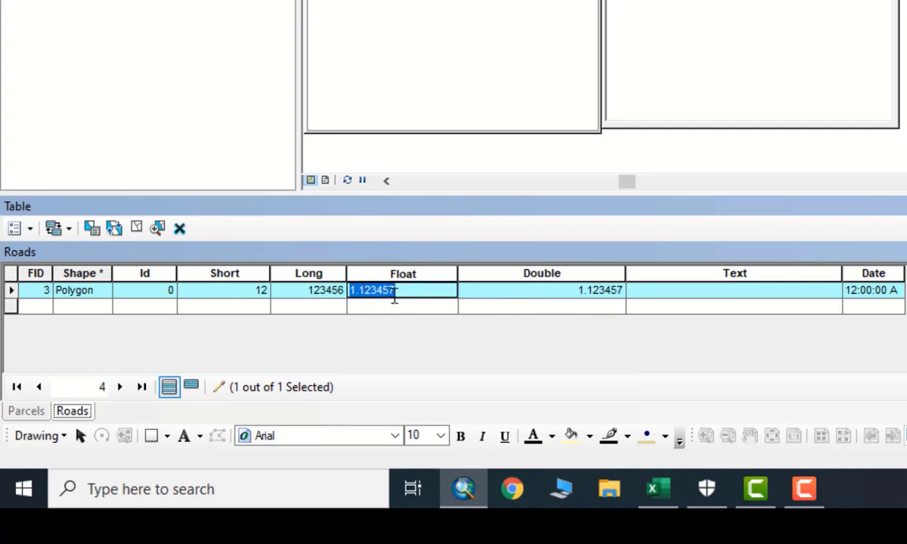
left_click(399, 310)
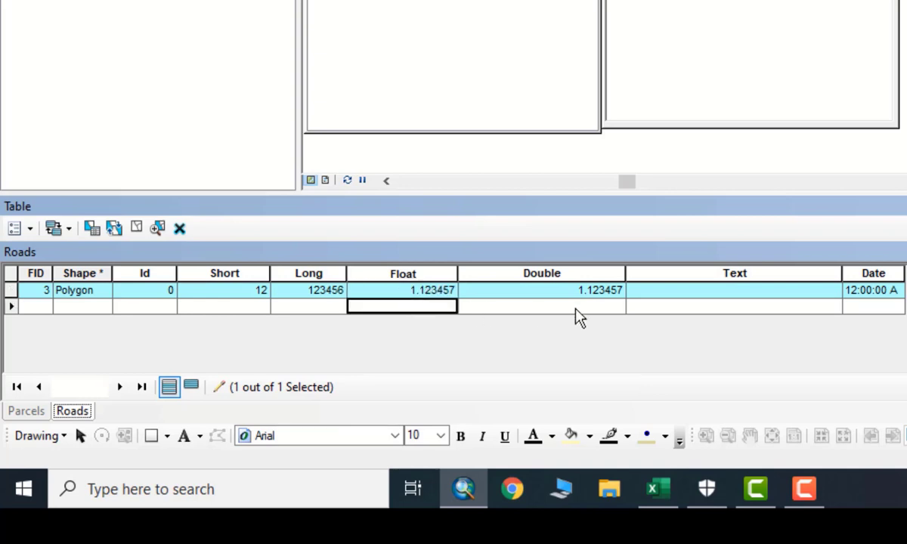
left_click(555, 305)
left_click(508, 293)
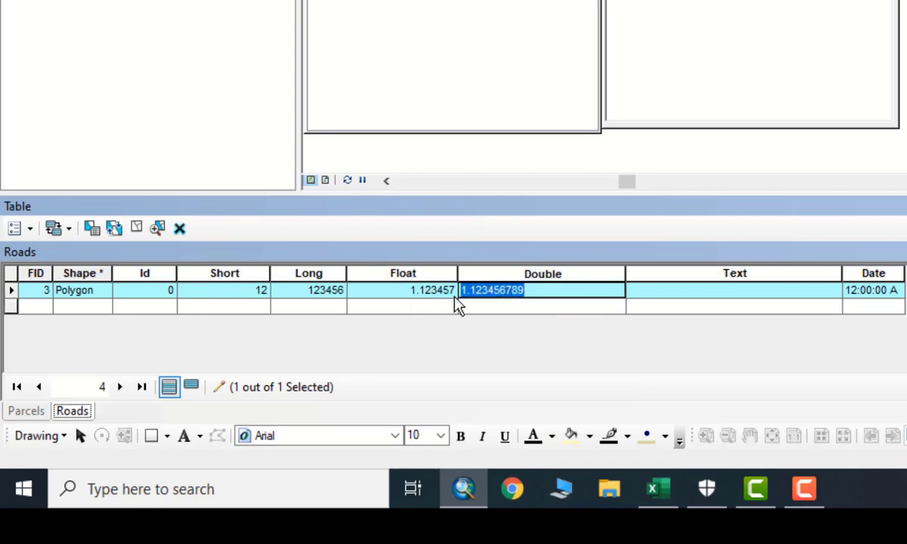
left_click(533, 308)
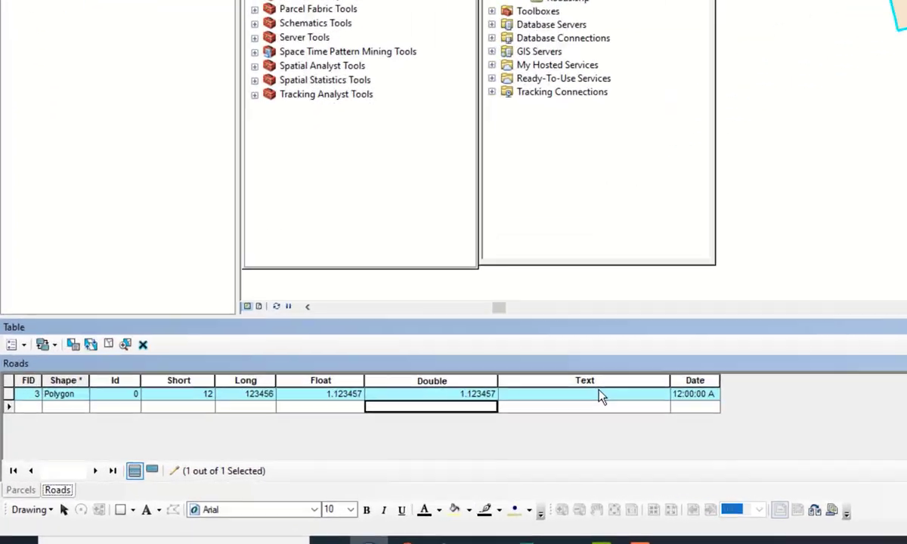
Step: Enter the Arabic phrase with a number "نظم المعلومات الجغرافي 25.25" as the polygon's Text value
left_click(358, 422)
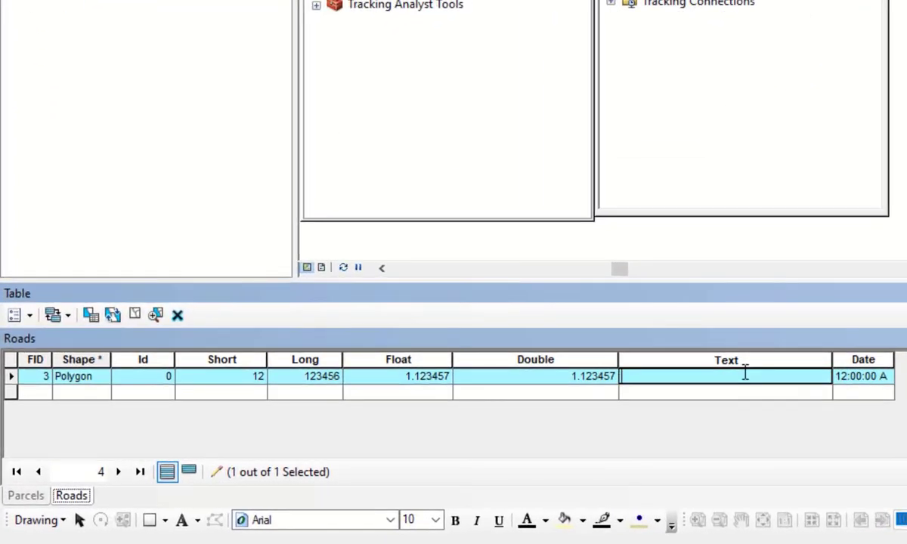
type("sdfsg")
key("BackSpace")
key("BackSpace")
key("BackSpace")
key("BackSpace")
key("BackSpace")
type("نظم المعلومات الجغرافي")
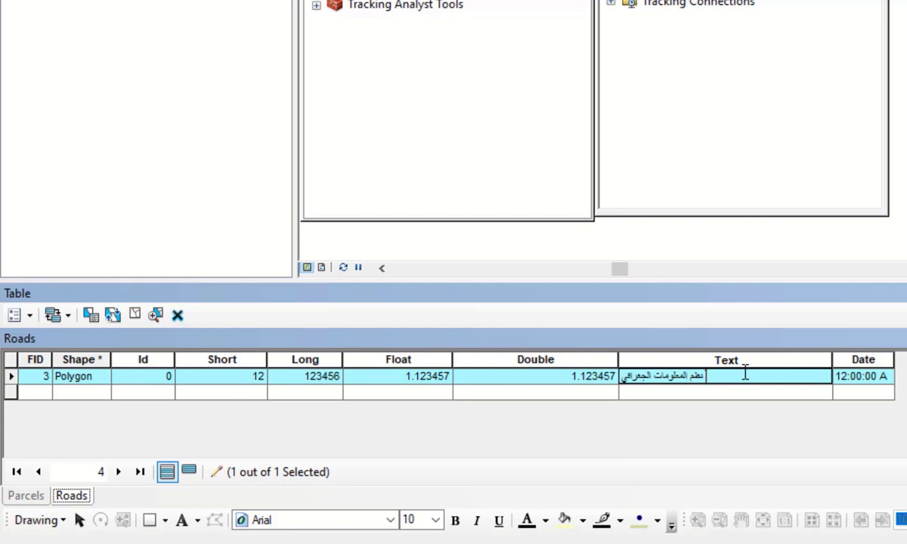
type(" 25.25")
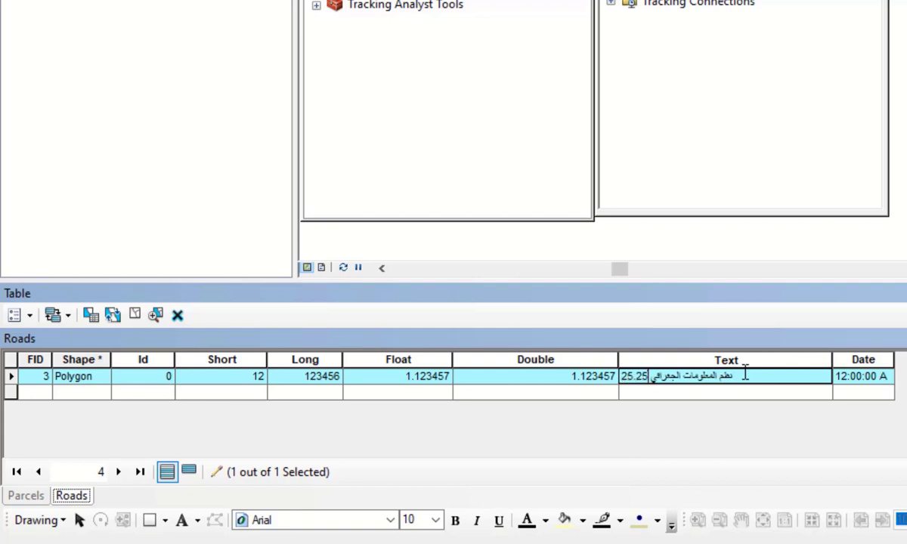
key("Return")
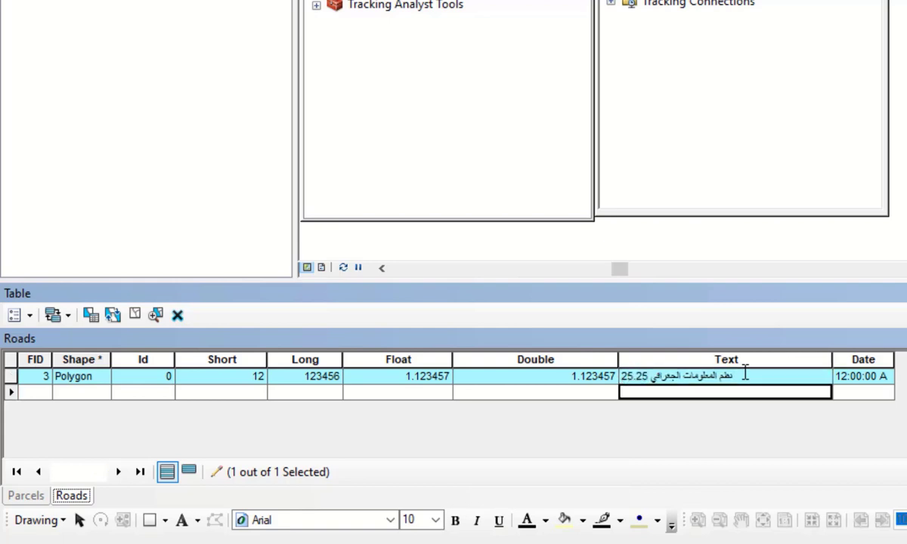
Step: Enter 1/1/2020 in the polygon's Date field
left_click(856, 394)
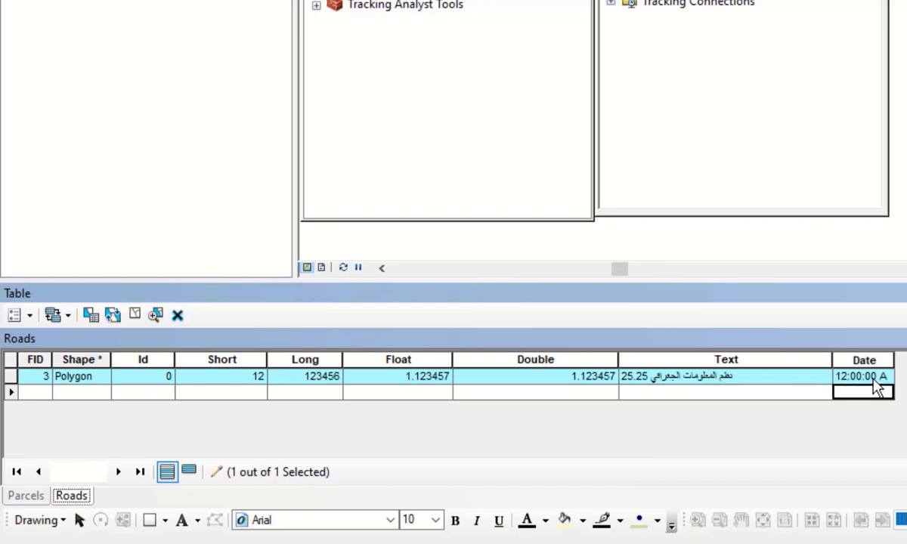
key("Up")
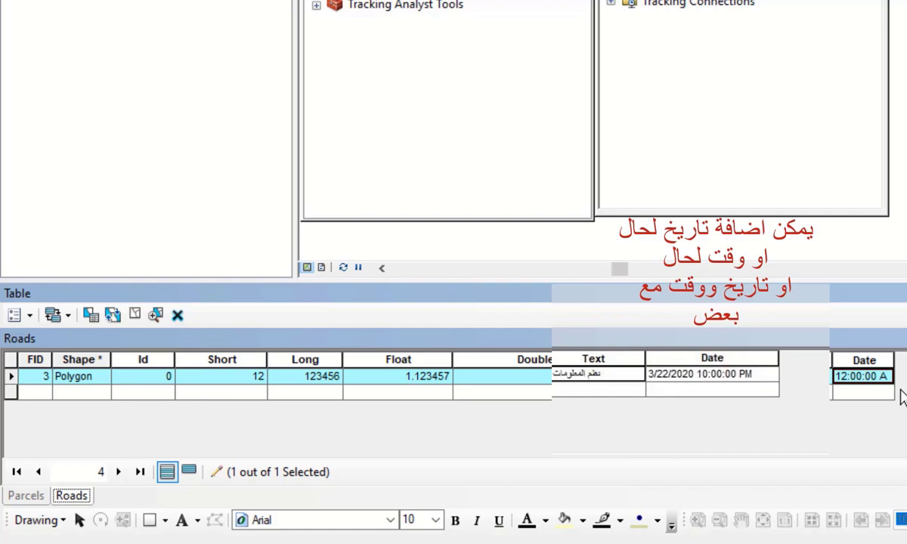
type("1/")
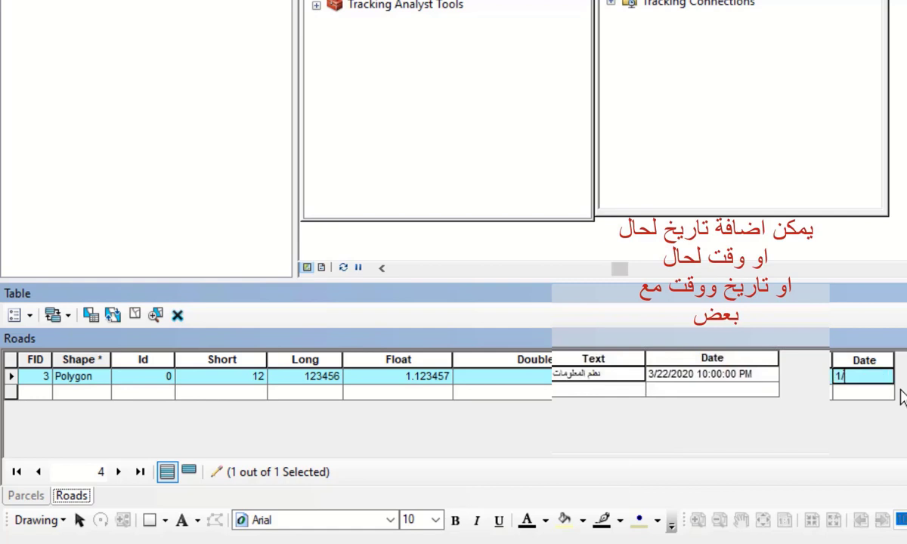
type("1/2020")
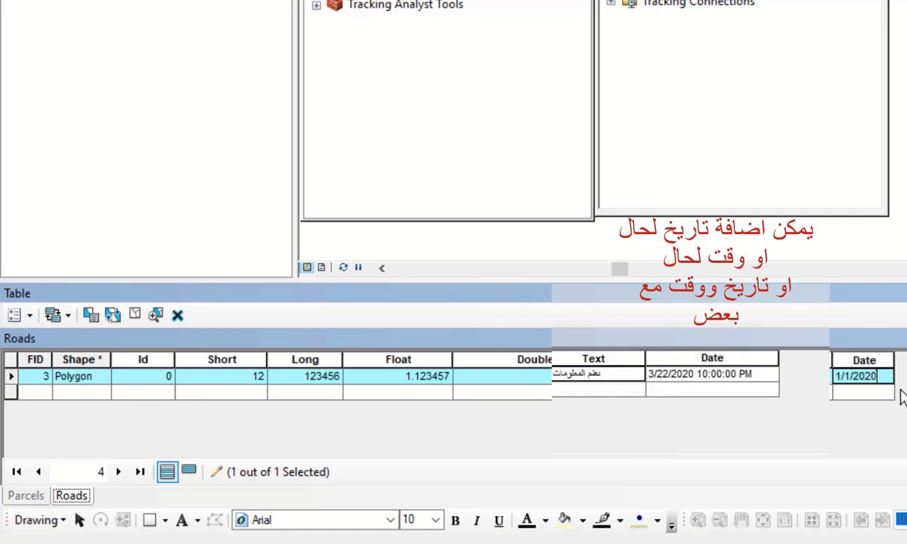